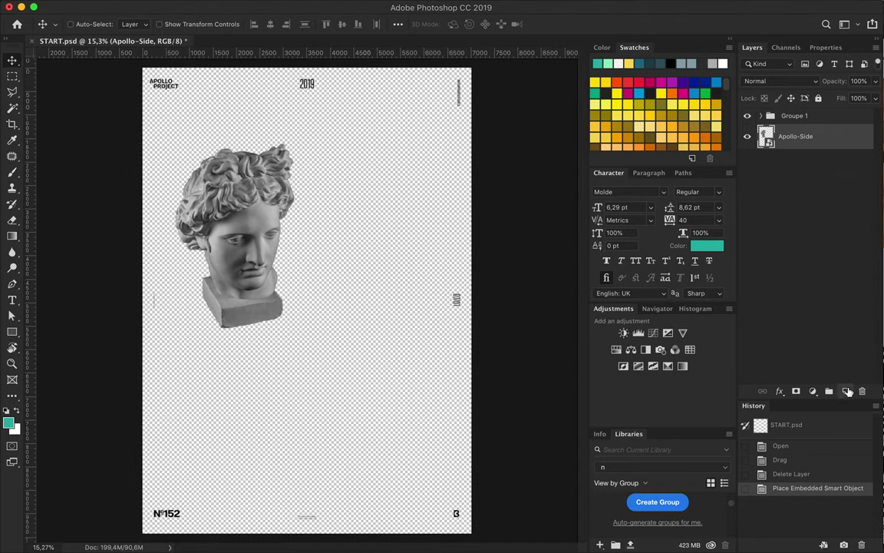
Step: Add a new layer beneath the statue and draw a full-page dark teal rectangle
left_click(848, 392, "ctrl")
key("m")
key("u")
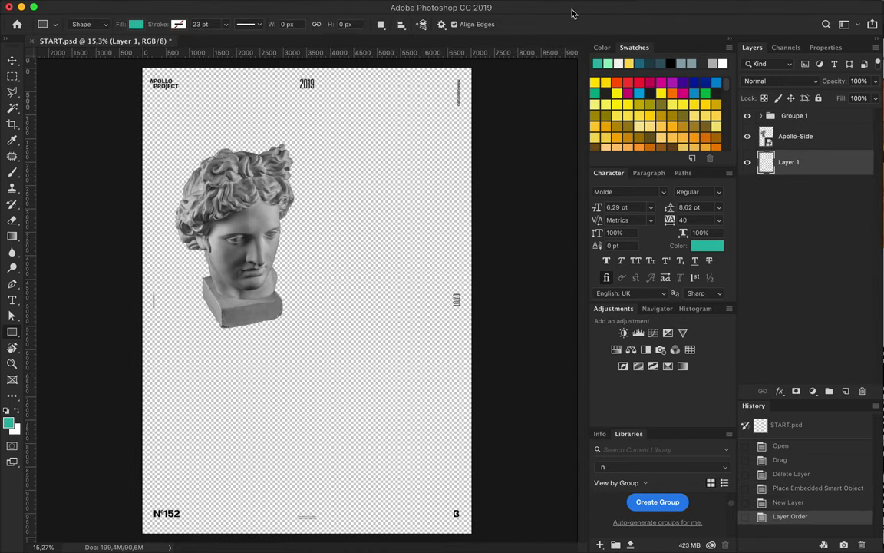
left_click_drag(137, 63, 476, 535)
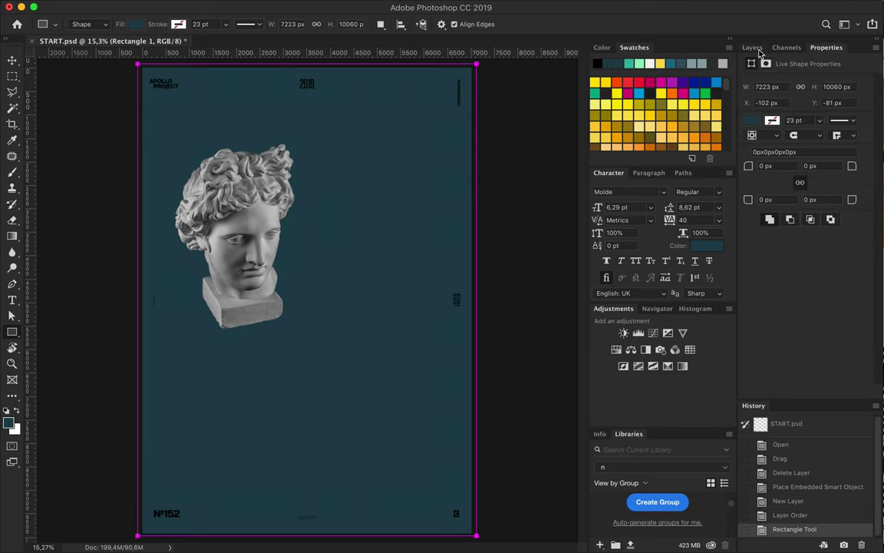
Step: Expand the text group and recolour the poster text yellow
left_click(753, 47)
left_click(772, 114)
scroll(800, 192, "down", 3)
key("i")
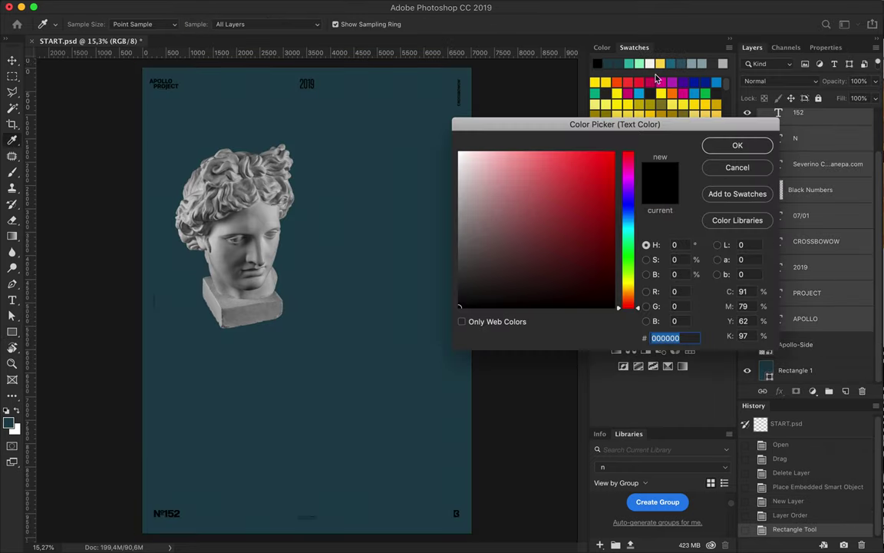
left_click(660, 64)
left_click(735, 145)
left_click(776, 190, "super")
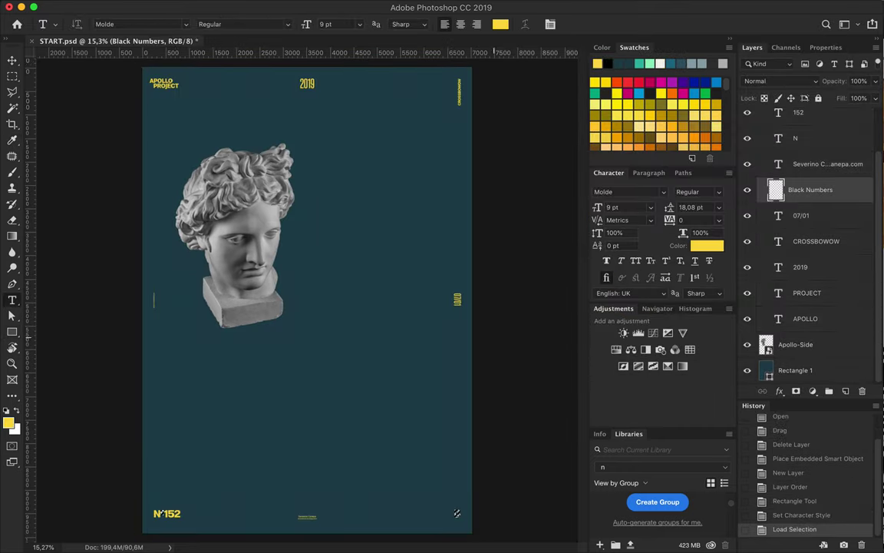
Step: Deselect, then move the statue head layer right and down
key("b")
key("ctrl+d")
key("v")
left_click(766, 344)
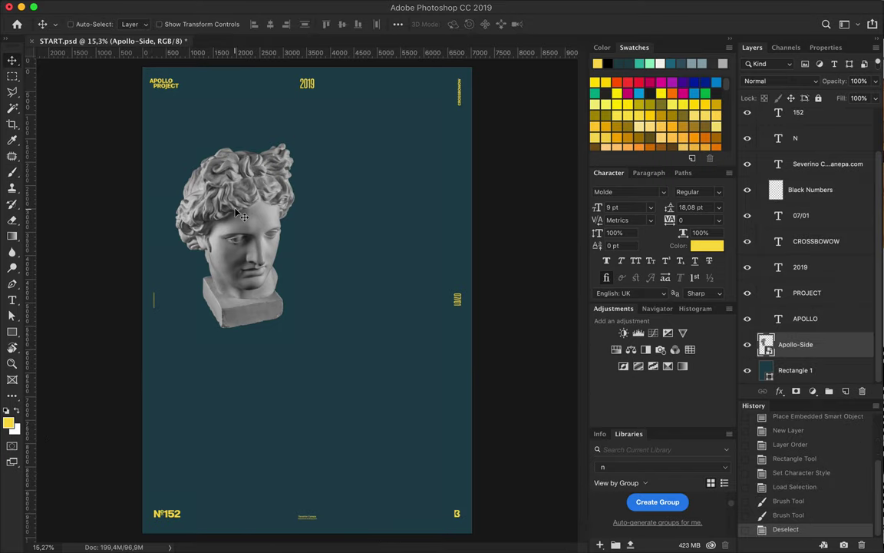
left_click_drag(238, 246, 296, 314)
Step: Add a Levels adjustment deepening the statue's shadows and brightening highlights, clipped and merged into it
left_click(813, 391)
left_click(806, 453)
left_click_drag(768, 175, 776, 175)
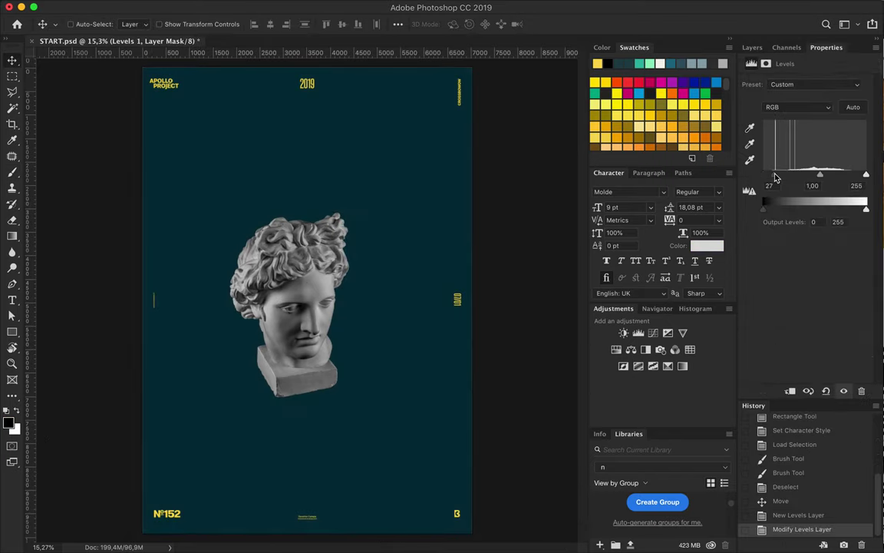
left_click_drag(868, 175, 848, 175)
left_click(752, 48)
left_click(767, 357, "alt")
key("super+e")
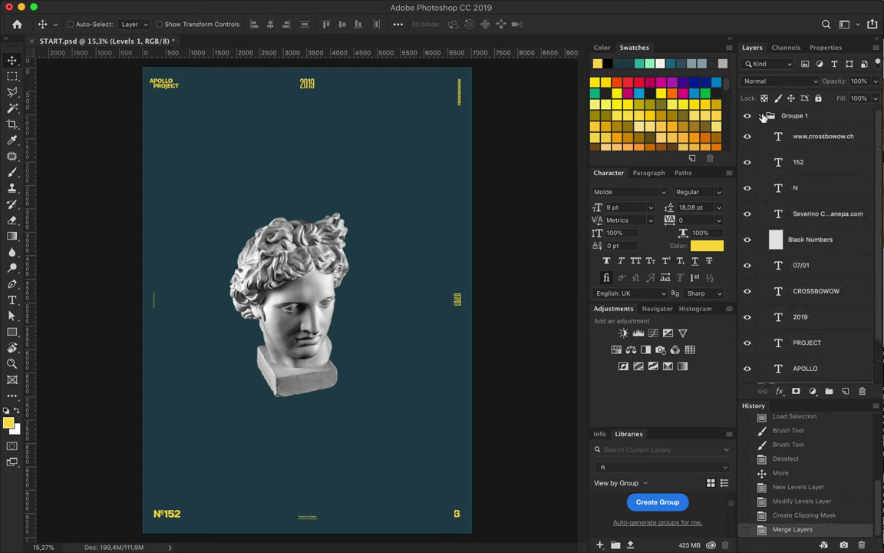
Step: Collapse the text group and move the statue head toward the poster centre
left_click(761, 115)
left_click_drag(338, 177, 332, 260)
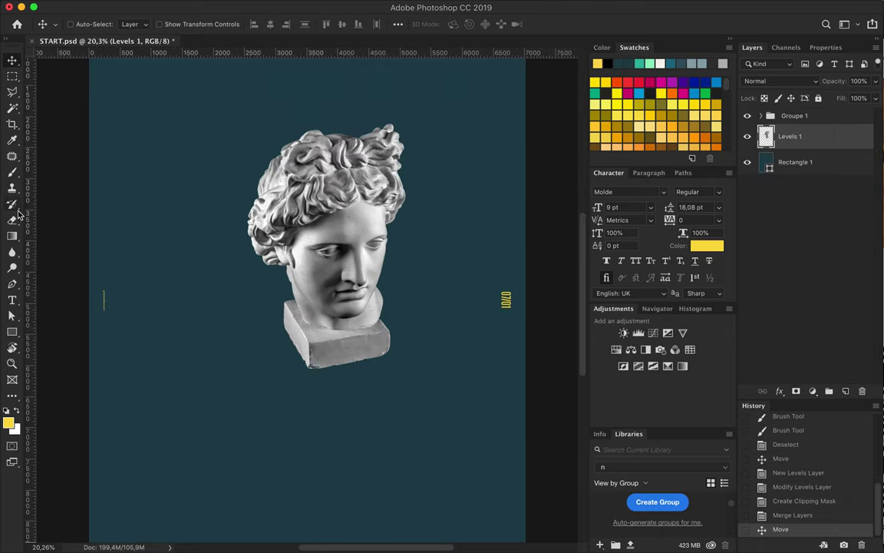
left_click(11, 332)
scroll(233, 214, "down", 2)
scroll(247, 161, "down", 2)
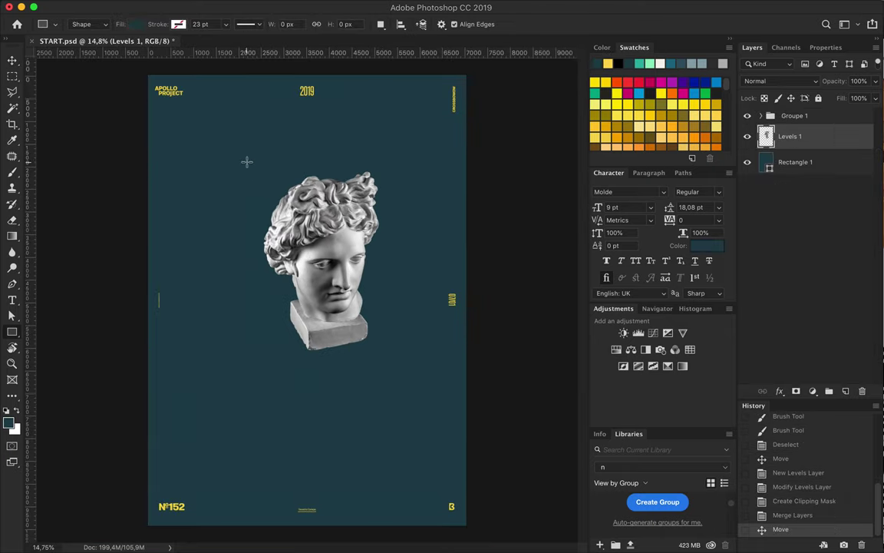
Step: Draw a tall teal-filled rectangle over the statue's left side
left_click_drag(246, 162, 325, 374)
left_click(137, 24)
left_click(194, 49)
left_click(734, 144)
left_click(134, 88)
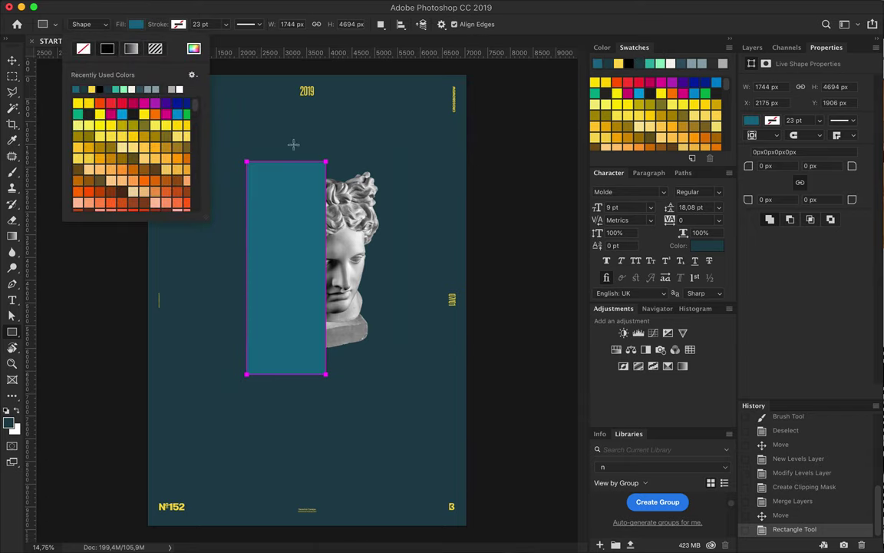
Step: Slide the rectangle's top corners right into a parallelogram and move it to the poster top
key("v")
left_click_drag(261, 188, 217, 208)
key("a")
left_click(197, 184)
left_click(276, 185, "shift")
left_click_drag(276, 184, 407, 184)
key("v")
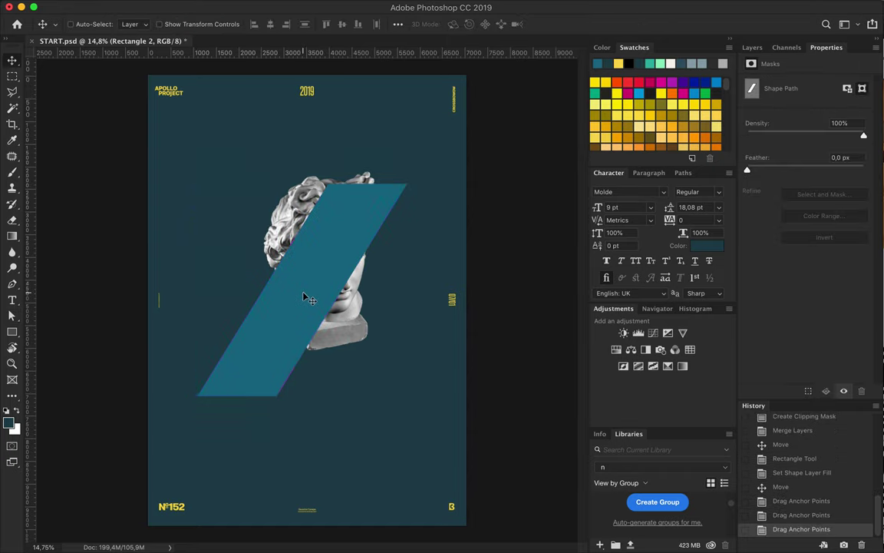
left_click_drag(304, 296, 298, 136)
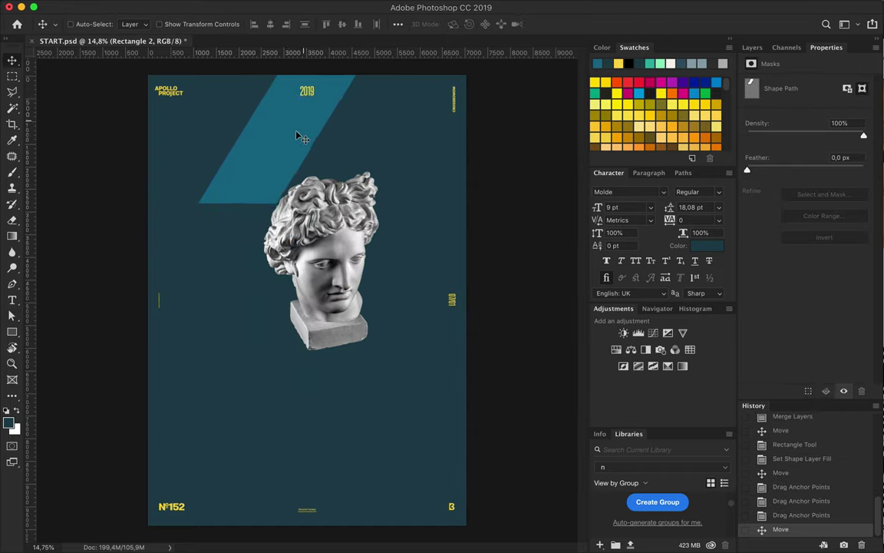
Step: Duplicate the parallelogram to the lower right and widen the copy's right edge
left_click_drag(299, 136, 361, 213, "alt")
key("a")
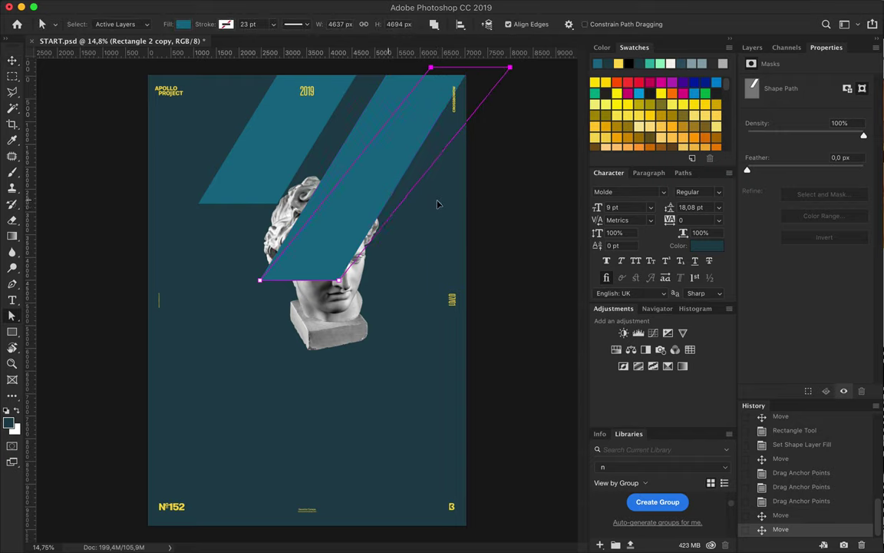
mouse_move(437, 204)
left_mouse_down()
mouse_move(395, 194)
mouse_move(467, 191)
left_mouse_up()
key("ctrl+z")
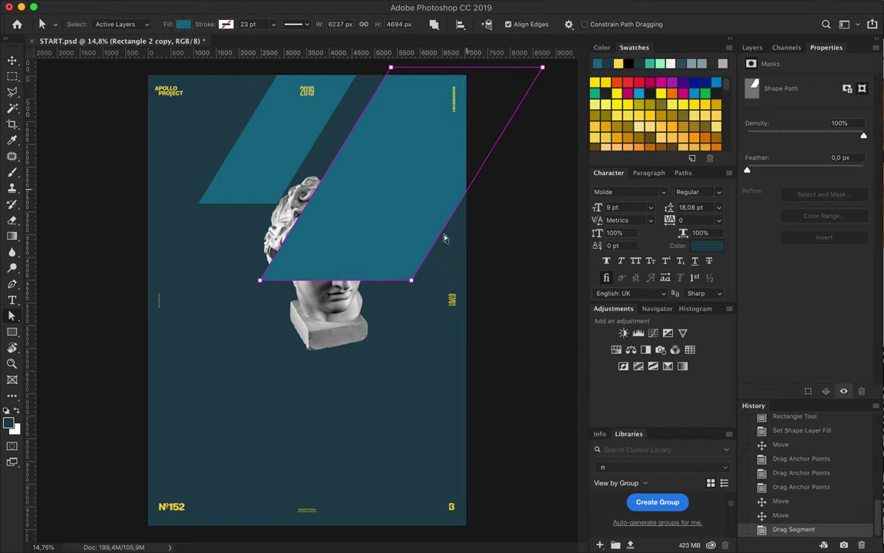
key("v")
left_click_drag(321, 261, 278, 343)
Step: Scale the statue to 120%, nudge it right, and pick turquoise as the working colour
key("ctrl+t")
left_click(229, 24)
key("Return")
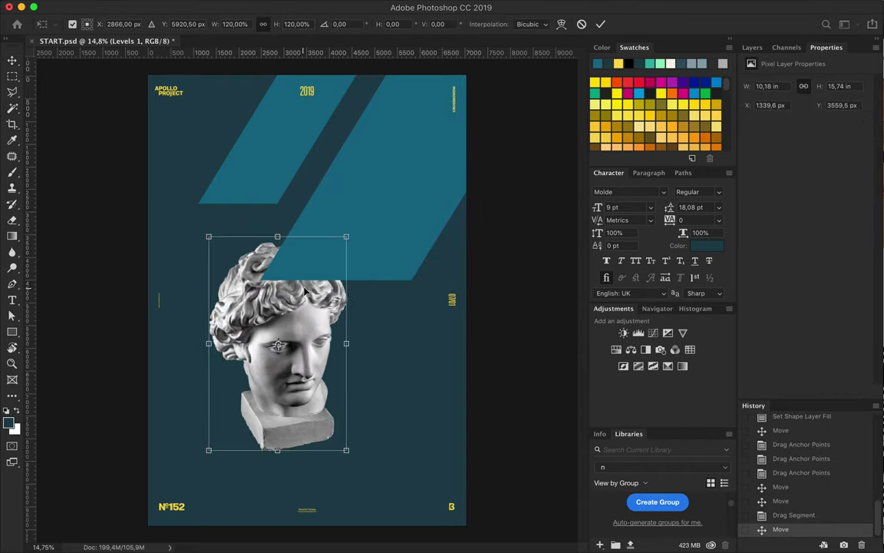
key("Return")
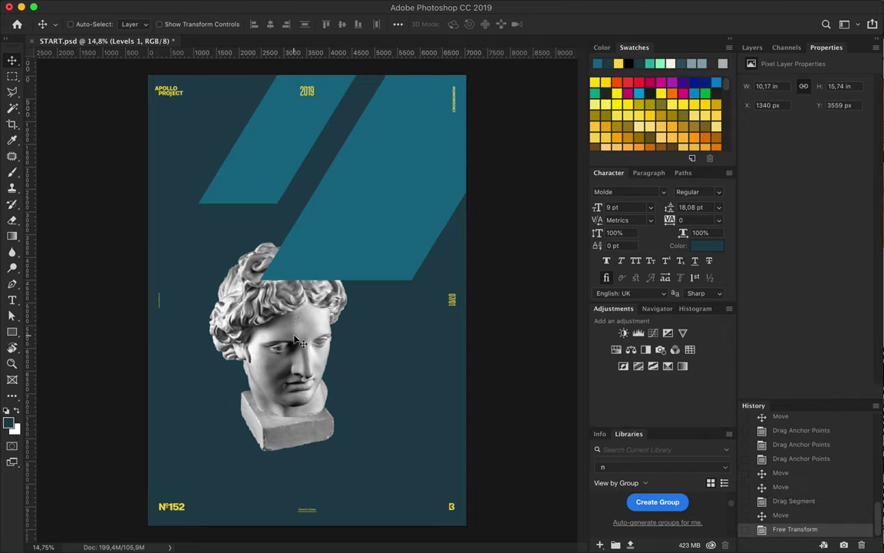
left_click_drag(300, 315, 377, 310)
left_click(752, 47)
left_click(653, 65)
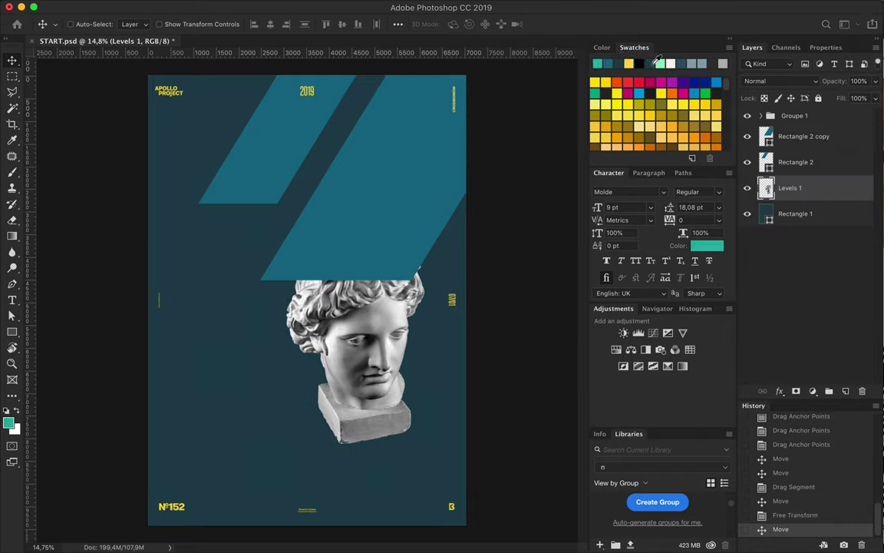
Step: Duplicate the small parallelogram down-left and try turquoise and dark teal fills on it
key("u")
key("v")
left_click_drag(276, 169, 259, 433)
key("a")
left_click(183, 24)
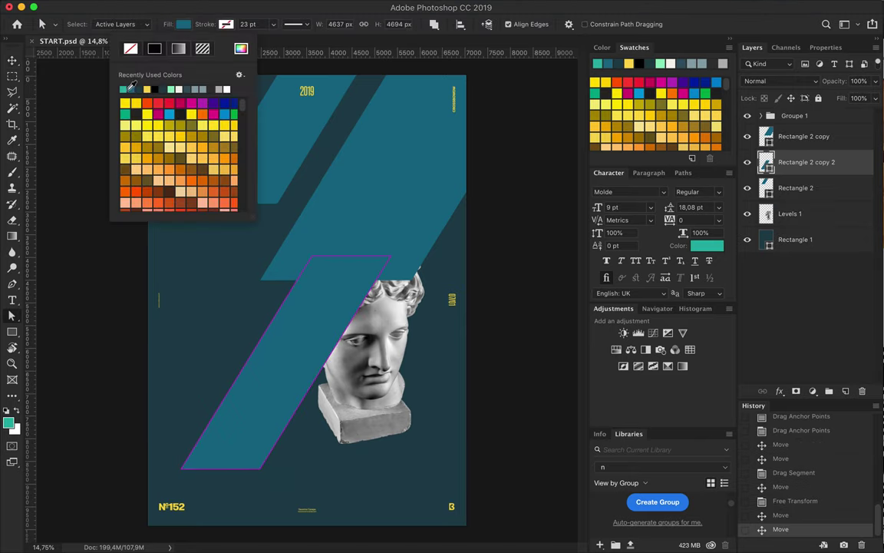
left_click(123, 89)
left_click(132, 88)
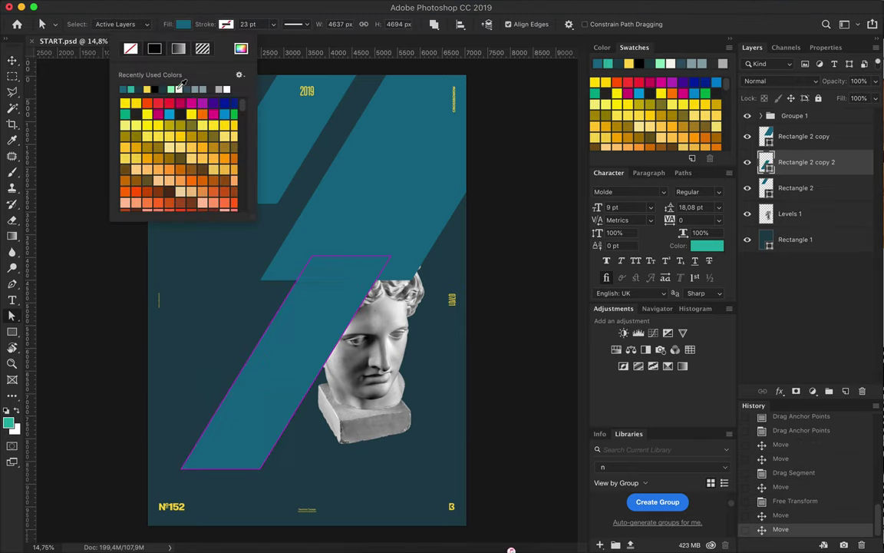
left_click(176, 88)
Step: Delete the duplicate parallelogram
key("Escape")
key("v")
key("Delete")
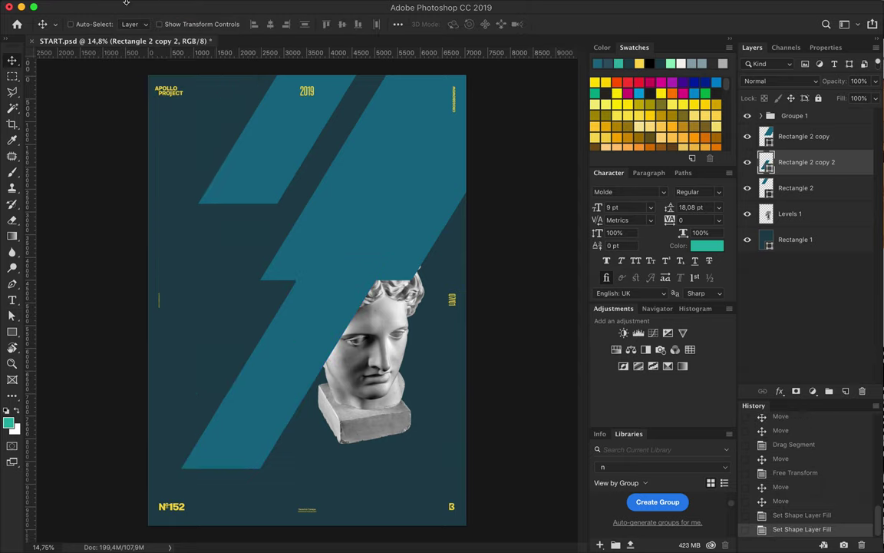
Step: Flip a parallelogram horizontally, move it down, and add a wider copy along the bottom
left_click(137, 7)
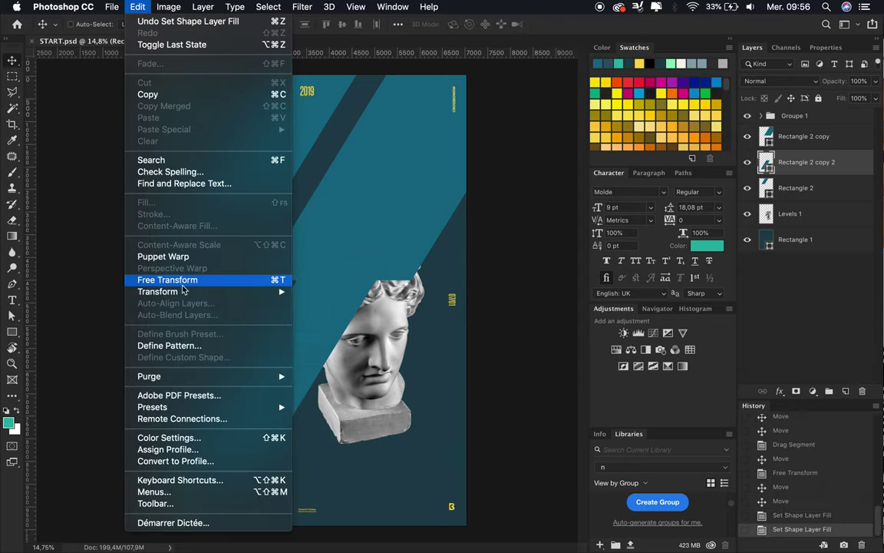
left_click(335, 428)
mouse_move(335, 428)
left_mouse_down()
mouse_move(446, 464)
mouse_move(482, 427)
left_mouse_up()
mouse_move(423, 433)
left_mouse_down()
mouse_move(327, 488)
mouse_move(220, 488)
left_mouse_up()
key("a")
key("v")
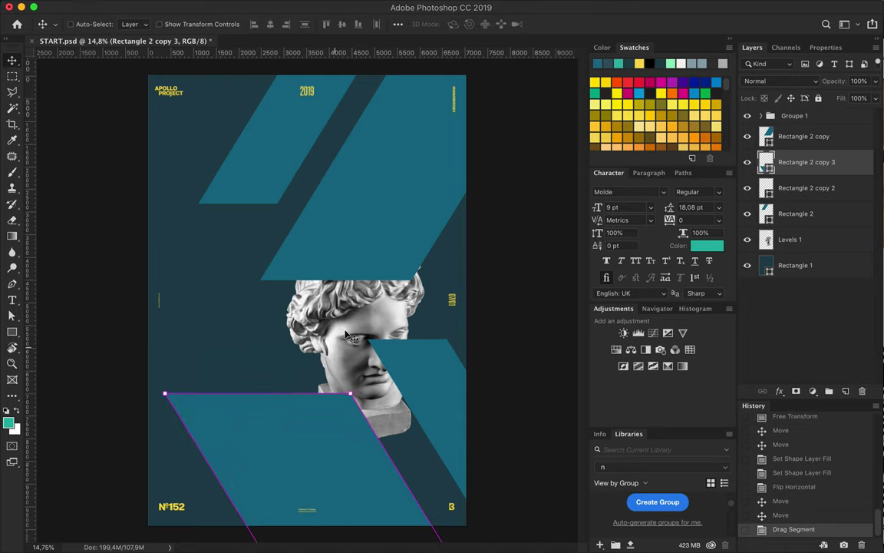
Step: Move the statue up behind the shapes and load the upper-right parallelogram as a selection
left_click_drag(356, 311, 293, 270)
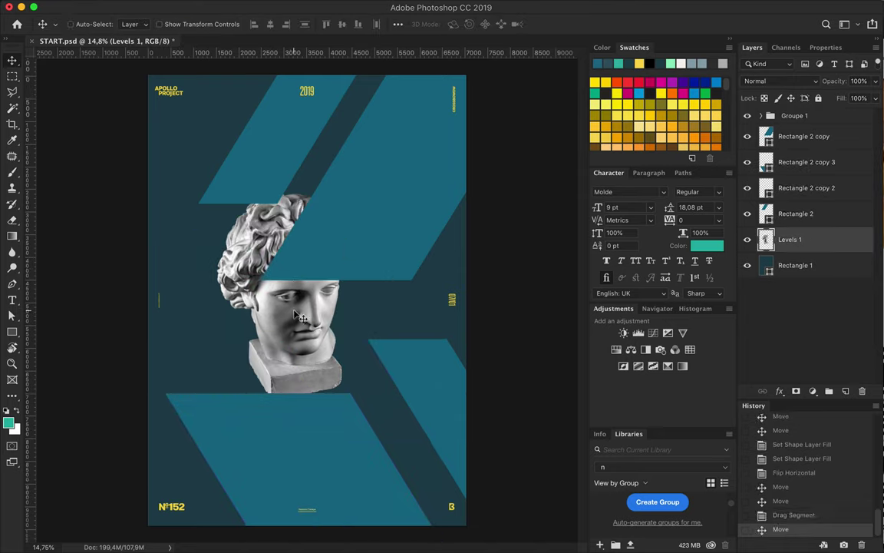
left_click_drag(302, 317, 305, 229)
left_click(767, 132)
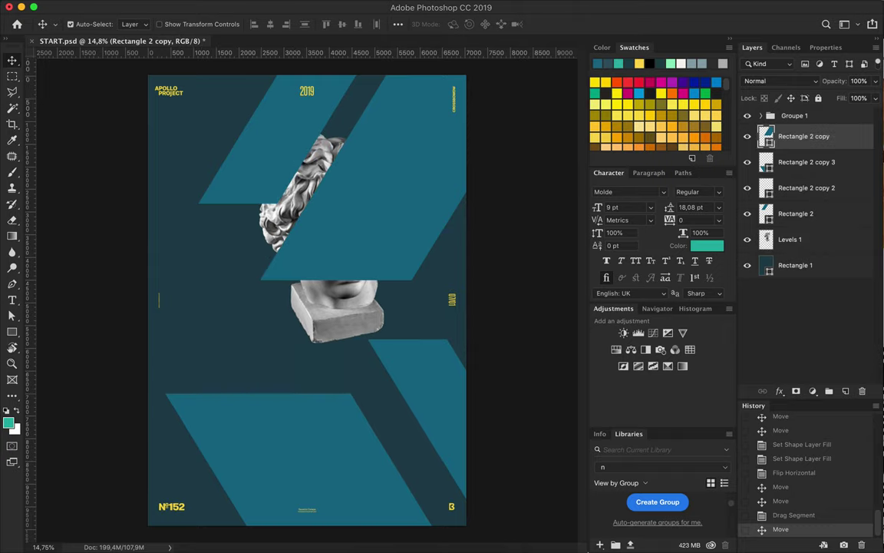
left_click(768, 136, "ctrl")
left_click(791, 239)
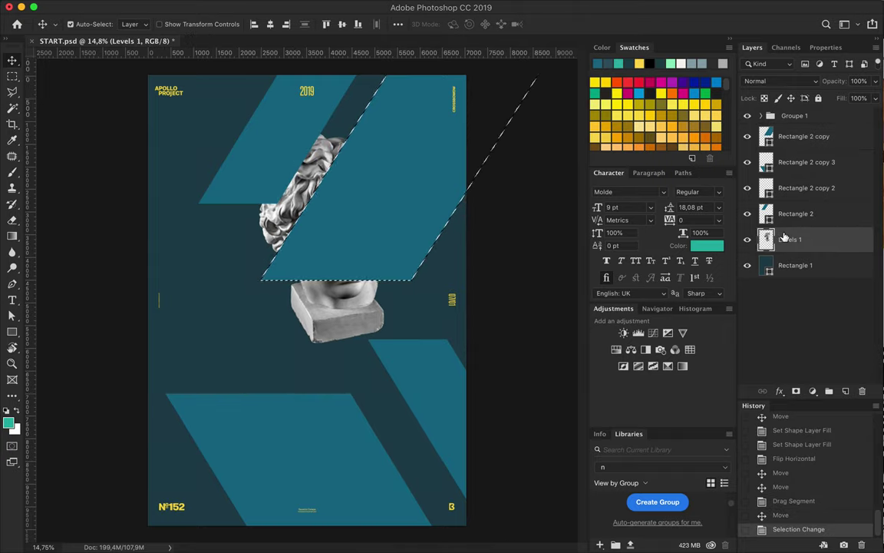
Step: Paste the statue inside the selection as a top layer placed upper-left, and recentre the main statue
key("ctrl+c")
key("ctrl+v")
left_click_drag(791, 238, 790, 125)
mouse_move(388, 201)
left_mouse_down()
mouse_move(393, 151)
mouse_move(226, 150)
left_mouse_up()
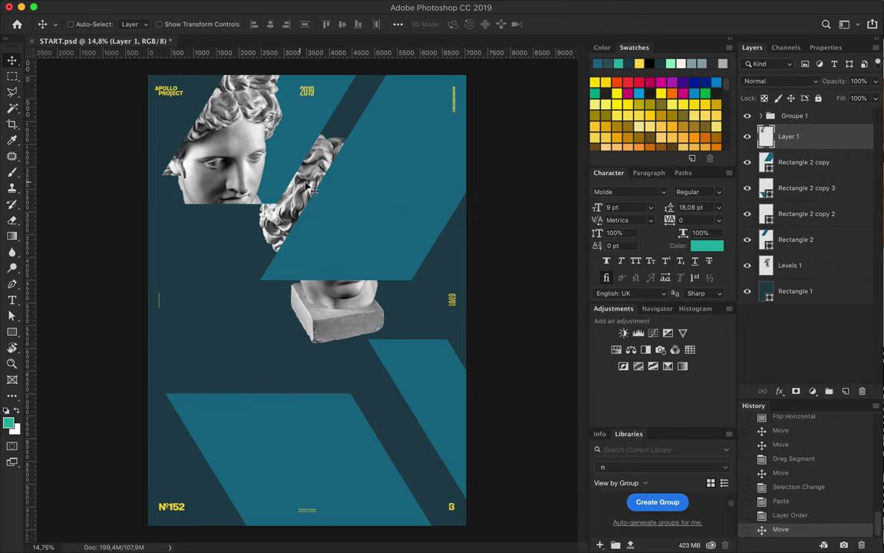
left_click(313, 190, "ctrl")
left_click_drag(312, 191, 282, 244)
Step: Set the pasted face slice's blend mode to Screen
left_click(789, 136)
left_click(786, 47)
left_click(752, 47)
left_click(780, 81)
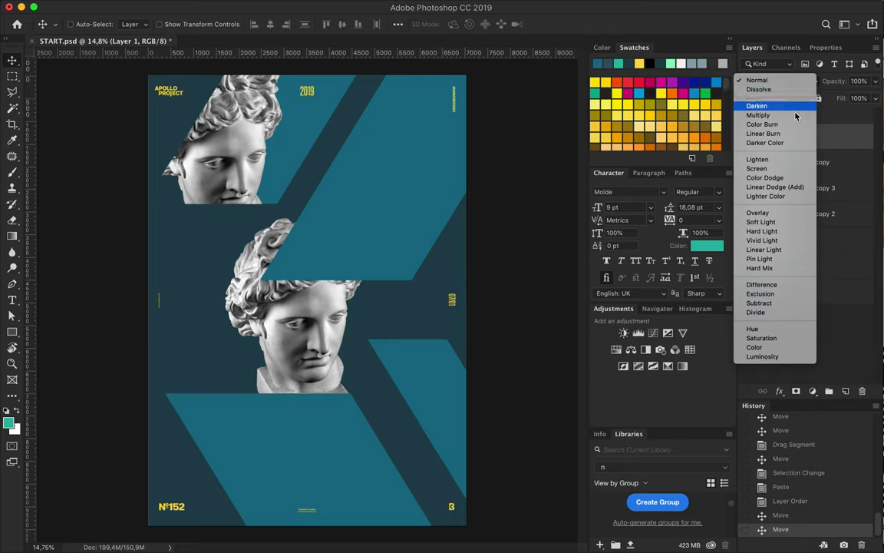
left_click(797, 187)
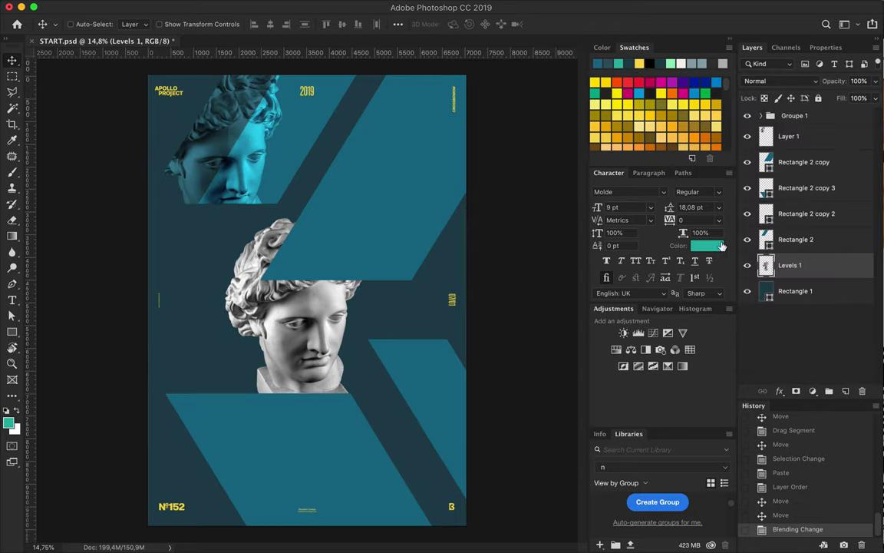
Step: Type 'APOLLO' on the poster and enlarge it to about 167 pt
key("t")
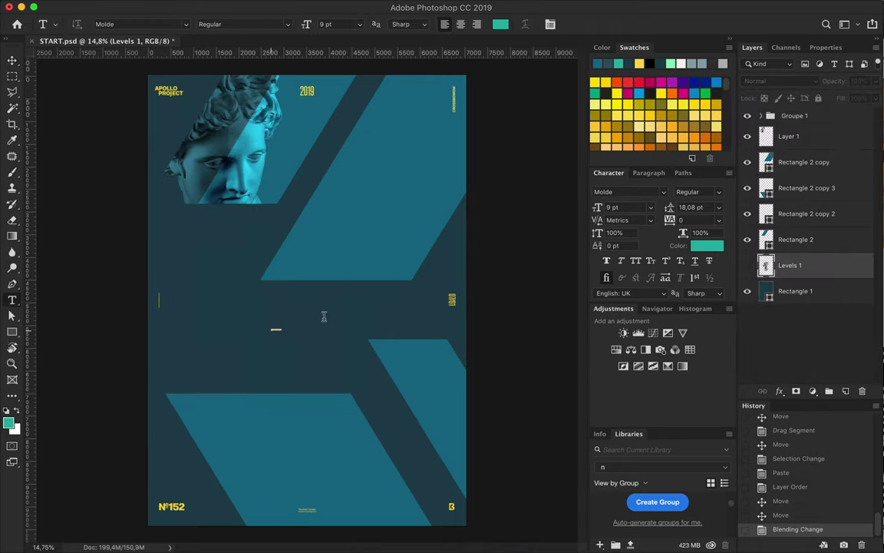
left_click(305, 316)
type("APOLLO")
key("ctrl+t")
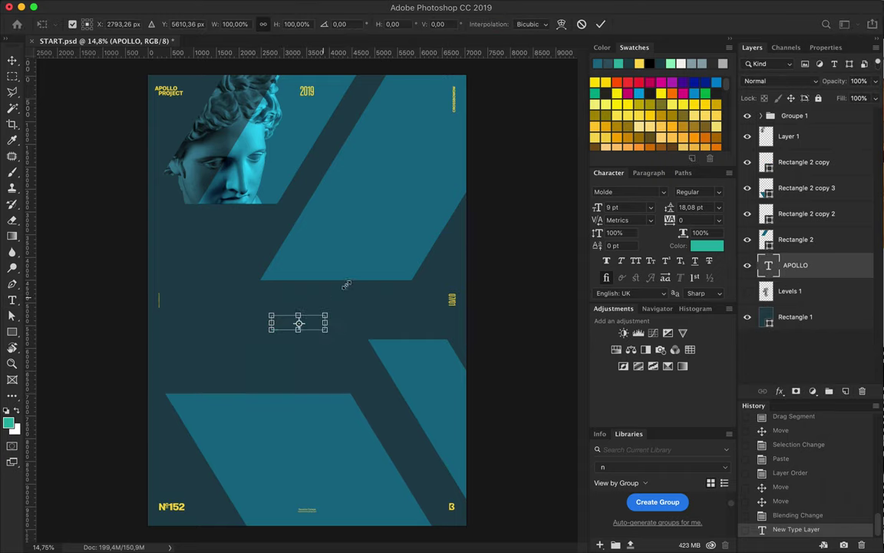
left_click_drag(366, 312, 345, 296)
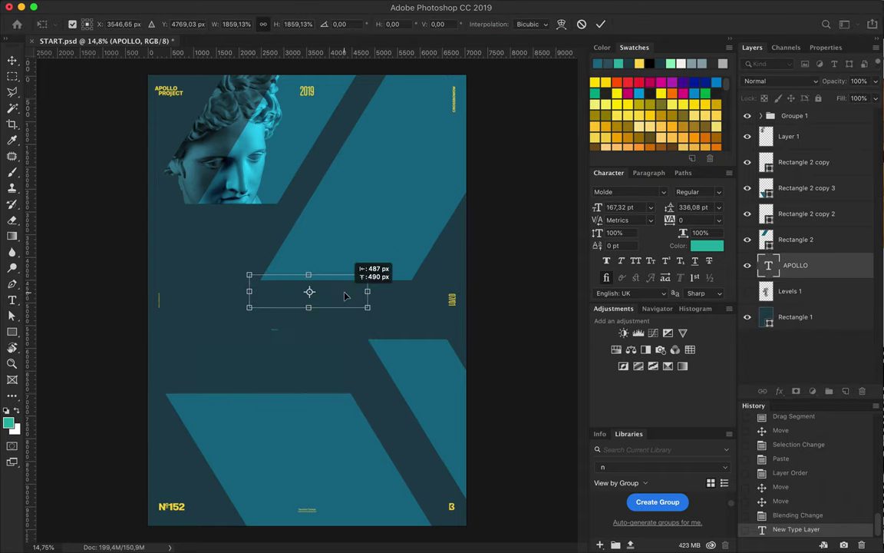
key("Return")
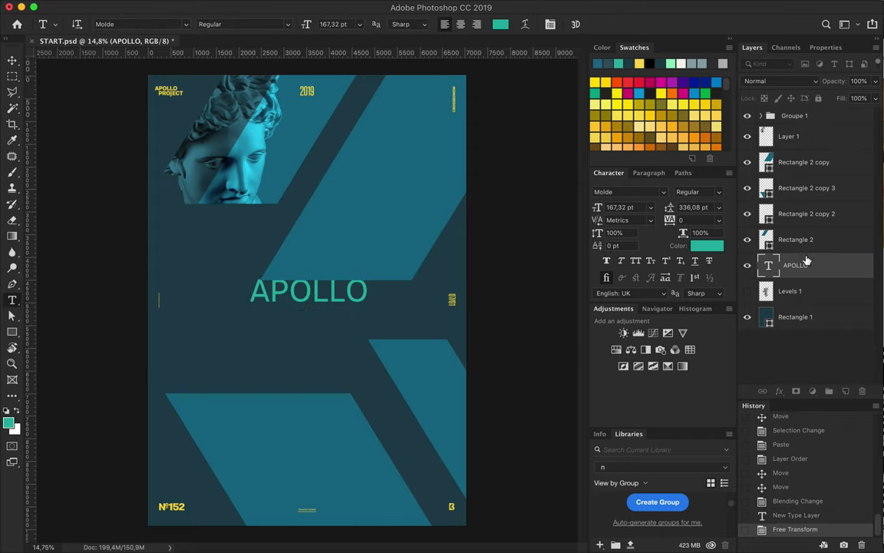
Step: Move the APOLLO layer above the statue, shift it up-left, and set tracking to 1400
left_click_drag(795, 265, 795, 149)
key("v")
mouse_move(324, 290)
left_mouse_down()
mouse_move(293, 270)
mouse_move(263, 270)
left_mouse_up()
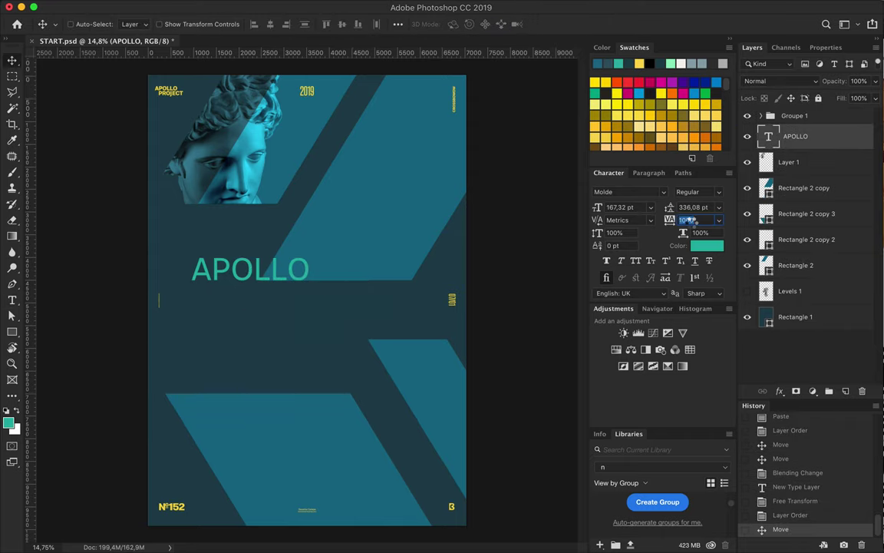
type("1400")
key("Return")
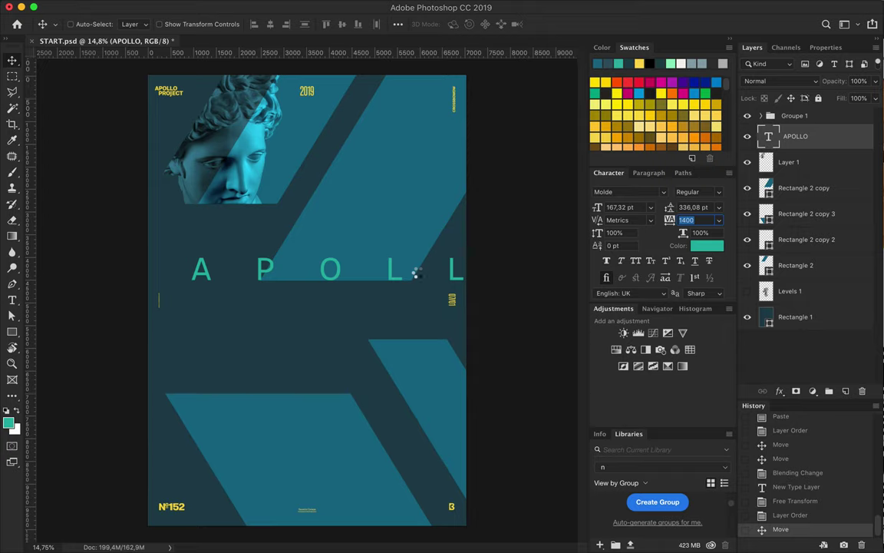
Step: Trim the text to 'APO' and drag a copy lower-left
double_click(412, 267)
left_click(410, 266)
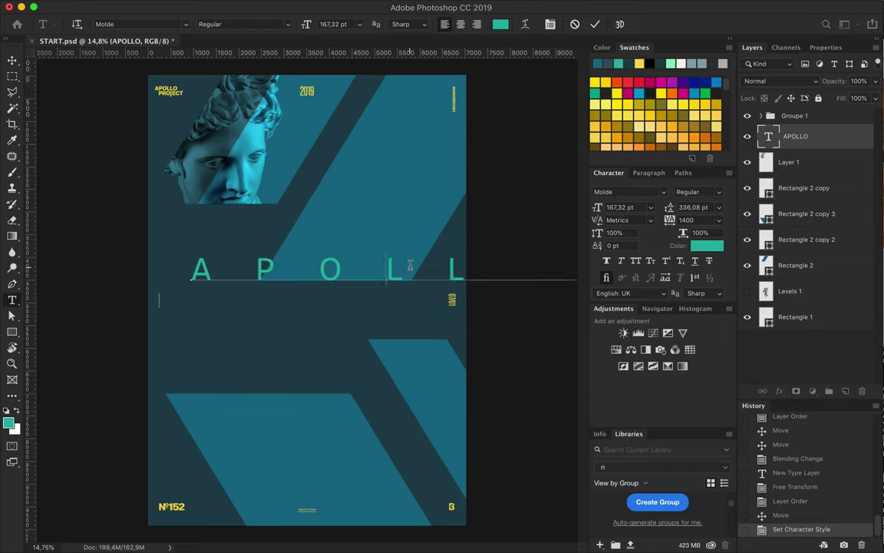
key("ctrl+Return")
key("v")
mouse_move(261, 265)
left_mouse_down()
mouse_move(398, 264)
mouse_move(238, 340)
left_mouse_up()
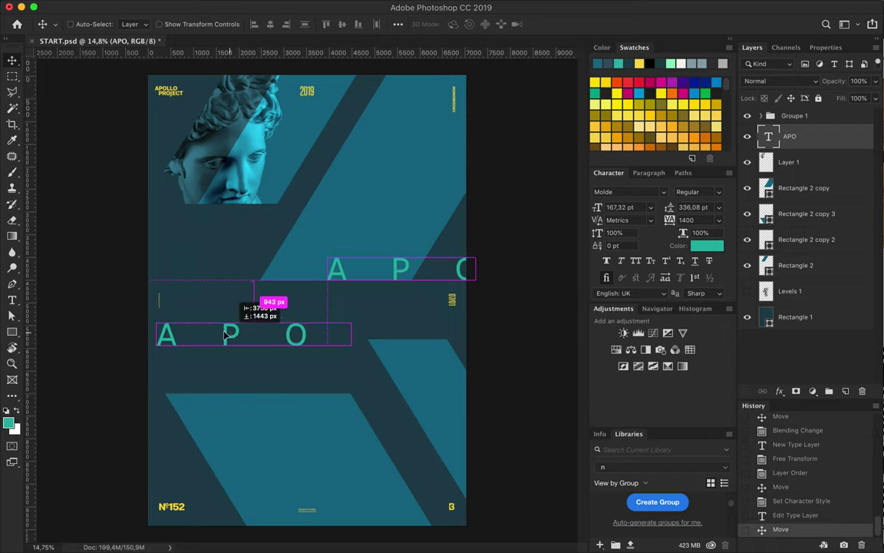
Step: Rewrite the lower copy as 'OLLO' at the left edge and move the statue head up-right
double_click(223, 342)
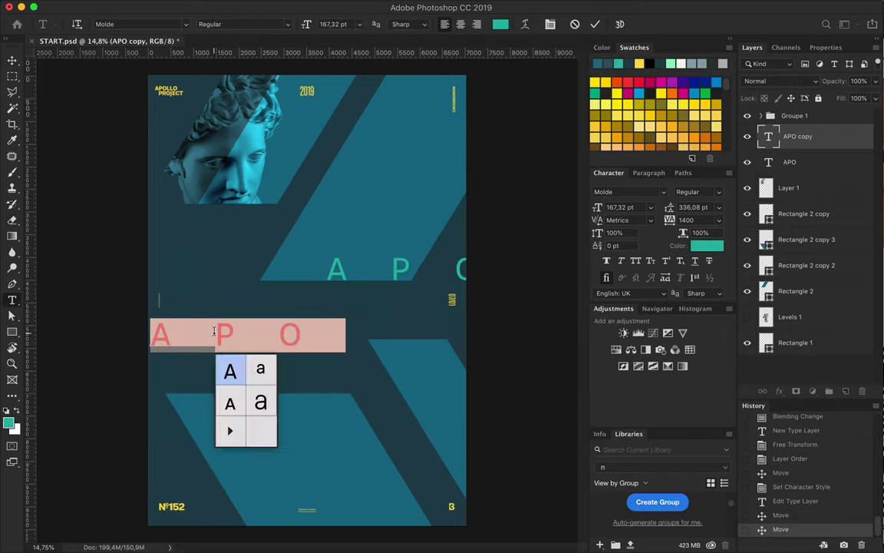
type("LLO")
key("ctrl+Return")
key("v")
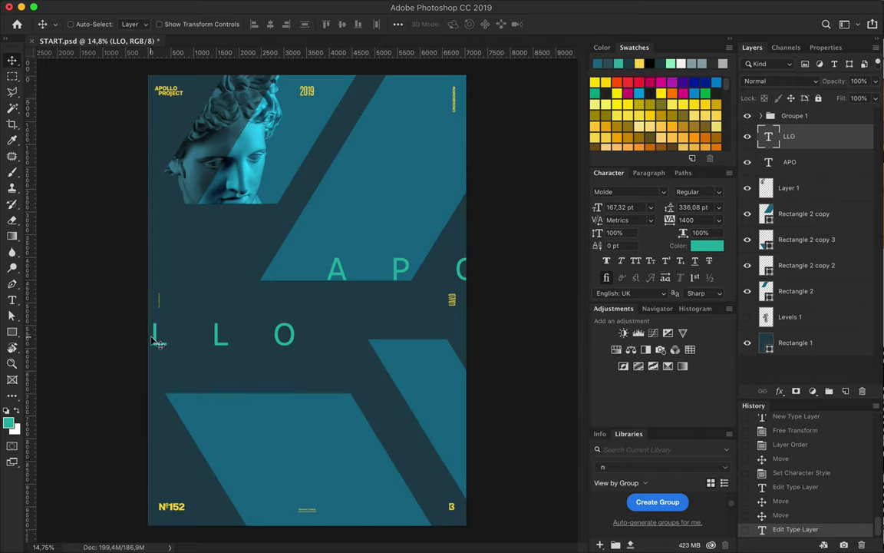
double_click(156, 342)
type("O")
key("ctrl+Return")
key("v")
left_click_drag(227, 342, 216, 342)
left_click_drag(203, 123, 306, 209)
left_click_drag(353, 243, 392, 193)
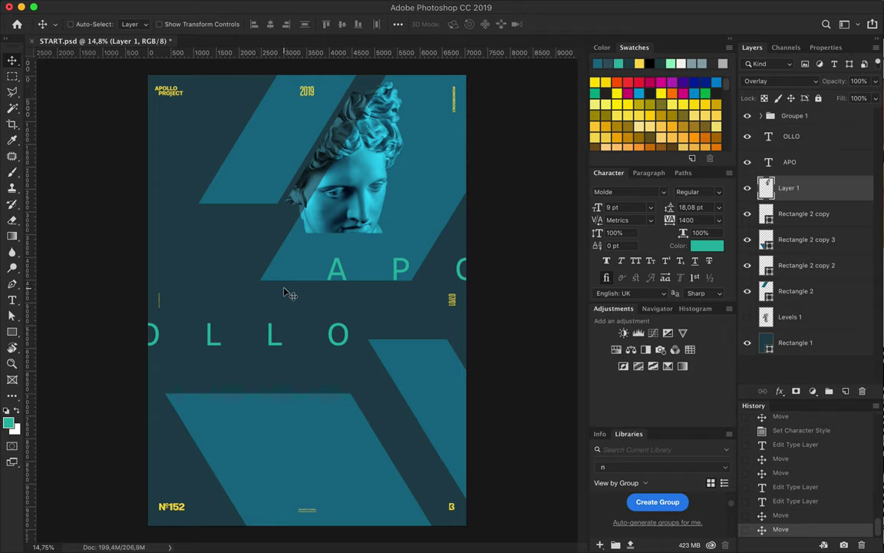
Step: Duplicate OLLO, retype it as '365°', and place it beside OLLO
left_click_drag(316, 339, 365, 380)
double_click(366, 376)
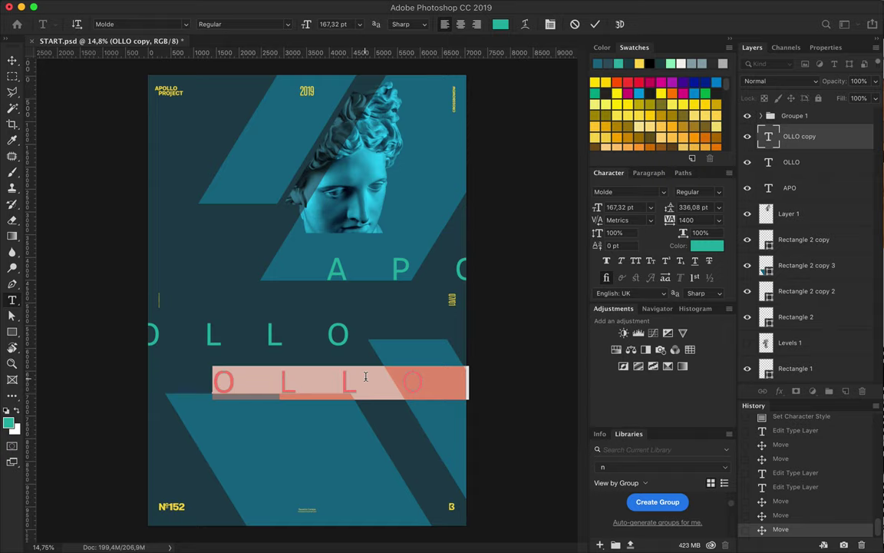
type("365")
key("Escape")
key("v")
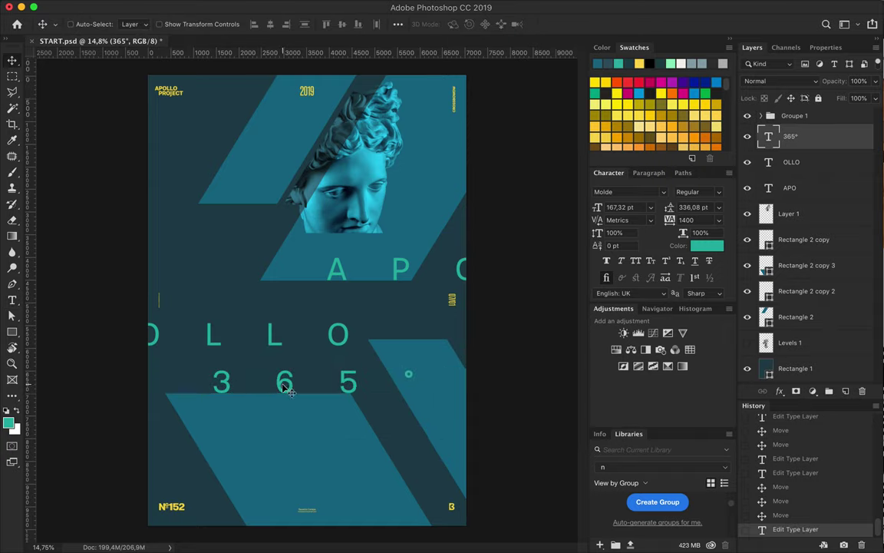
mouse_move(280, 386)
left_mouse_down()
mouse_move(148, 281)
mouse_move(462, 364)
mouse_move(148, 410)
left_mouse_up()
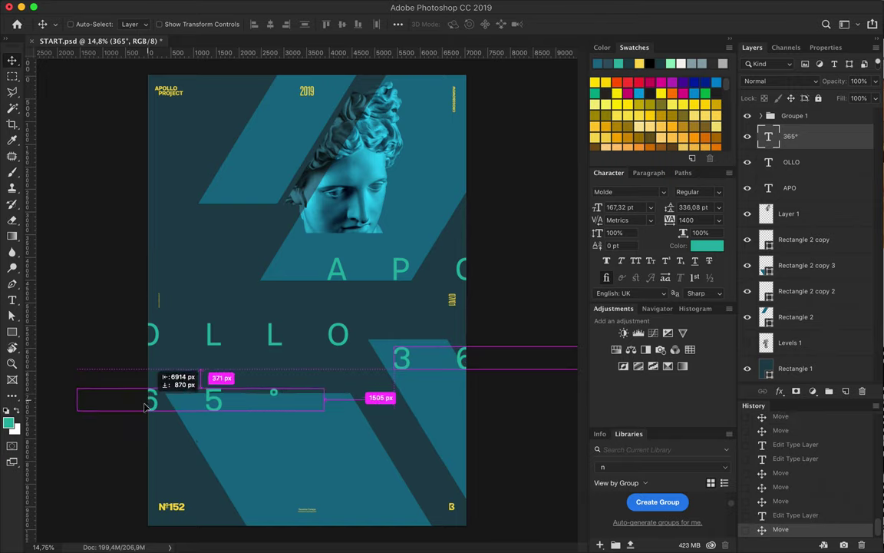
Step: Duplicate the Rectangle 2 chevron and narrow the copy into a thin diagonal strip
left_click(330, 274)
left_click(264, 179)
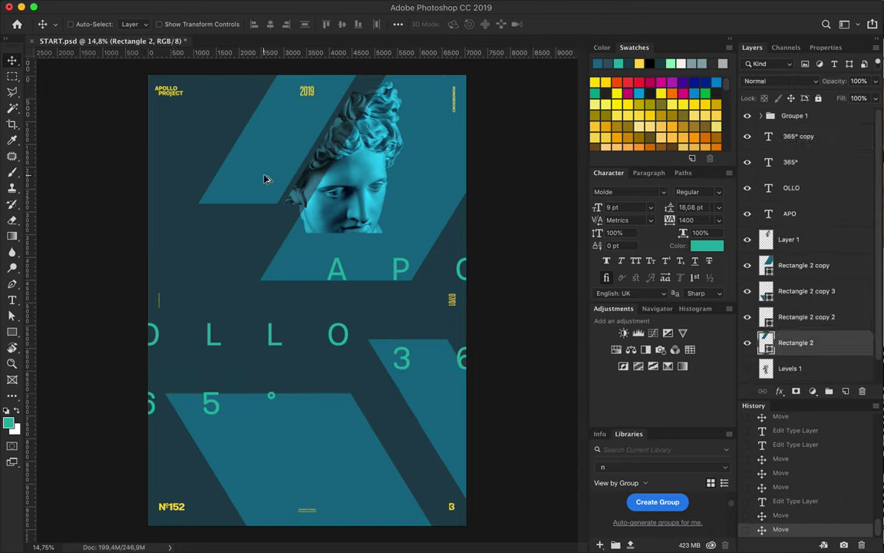
left_click_drag(431, 392, 148, 185, "alt")
key("a")
mouse_move(154, 272)
left_mouse_down()
mouse_move(221, 262)
mouse_move(197, 261)
left_mouse_up()
key("v")
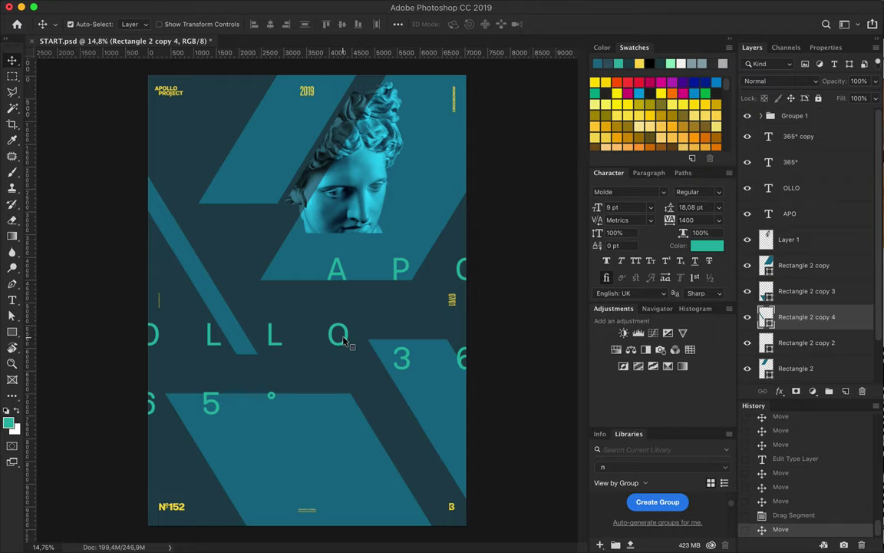
Step: Select the 365°, OLLO and APO text layers together
left_click(345, 343, "shift")
left_click(207, 368, "shift")
left_click(313, 247, "shift")
Step: Set all selected lettering to Medium Italic
key("t")
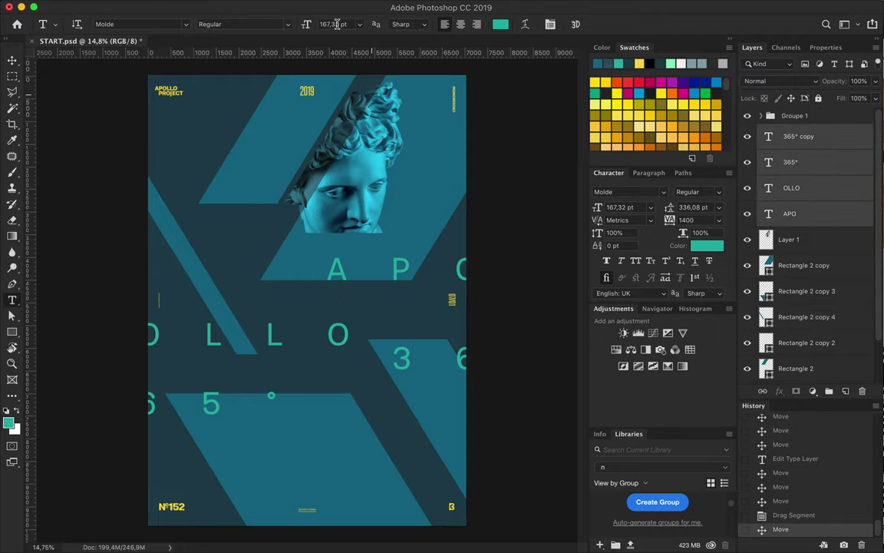
key("Down")
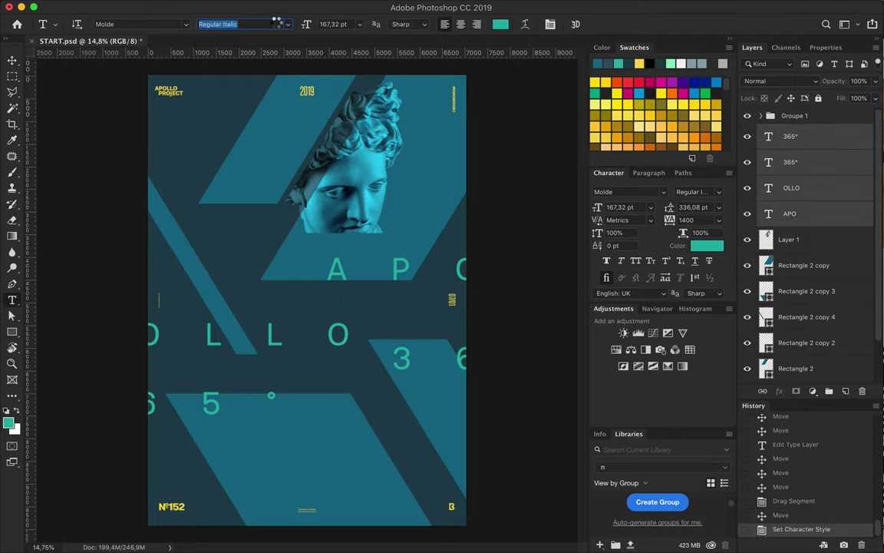
key("Down")
key("Down")
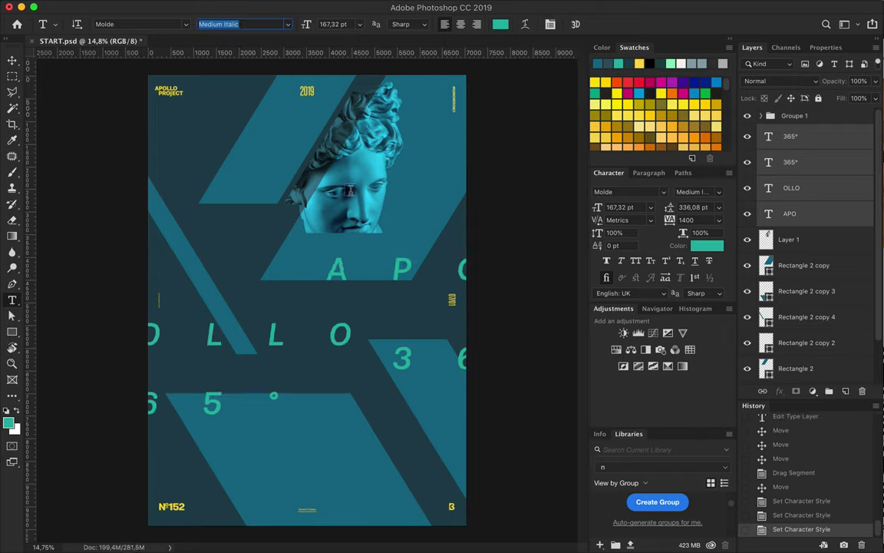
Step: Move the statue head to the top right and the diagonal strip up-left
left_click(13, 60)
mouse_move(362, 142)
left_mouse_down()
mouse_move(370, 379)
mouse_move(401, 368)
left_mouse_up()
left_click_drag(395, 434, 407, 162)
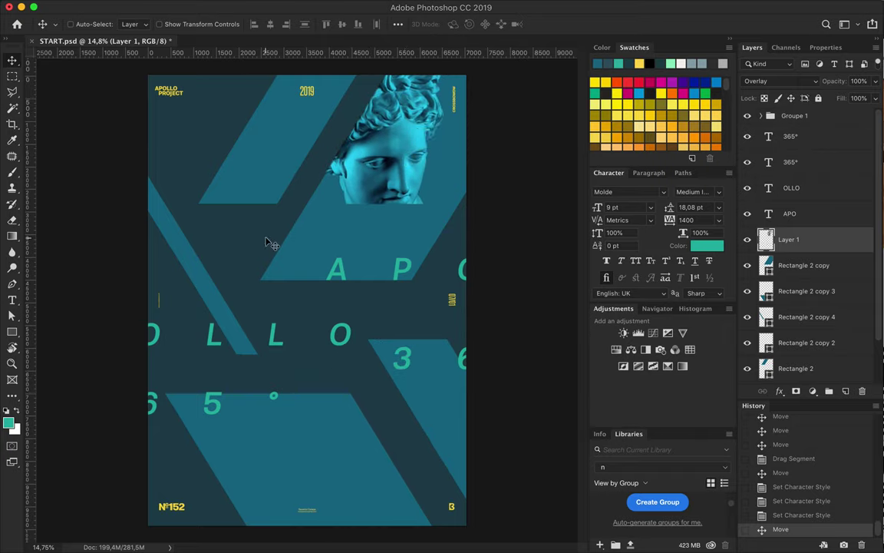
left_click_drag(190, 263, 162, 227)
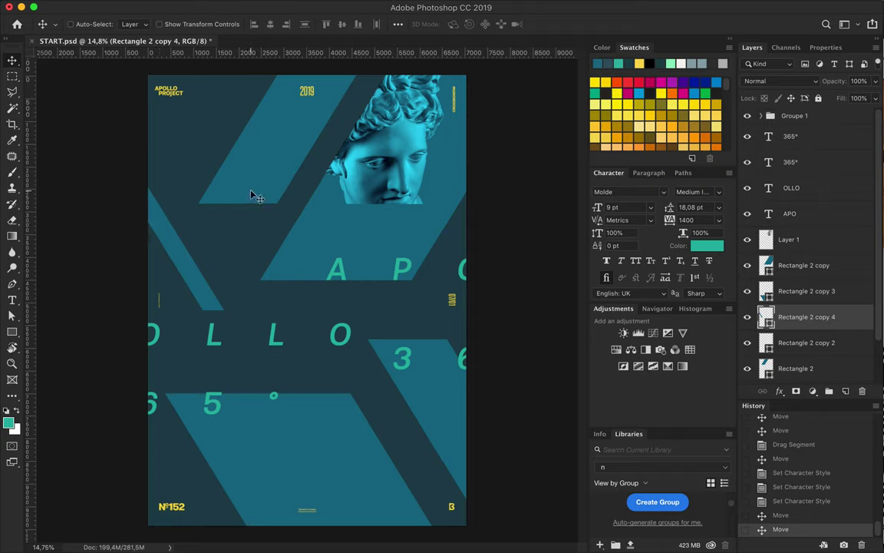
Step: Draw a thin yellow rectangle bar along the APO baseline to the right edge
key("m")
left_click_drag(236, 278, 457, 281)
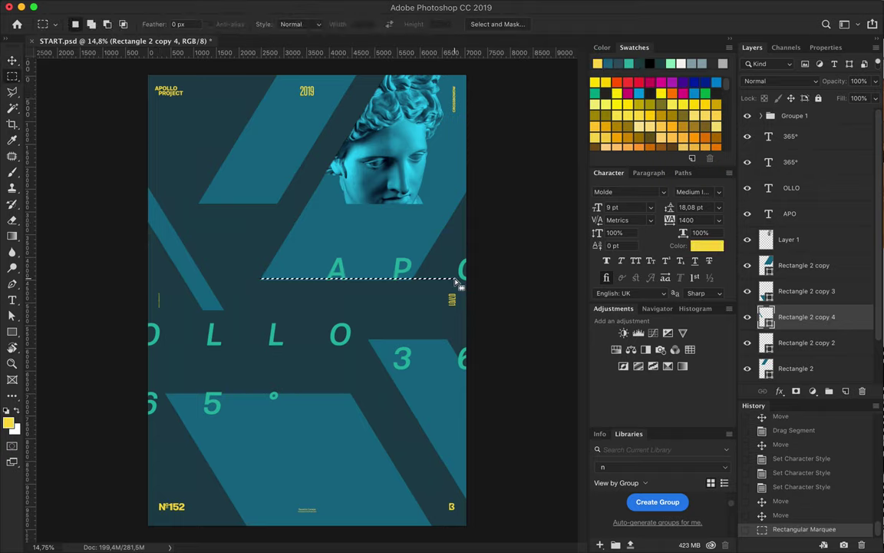
key("ctrl+d")
key("u")
left_click_drag(236, 279, 475, 278)
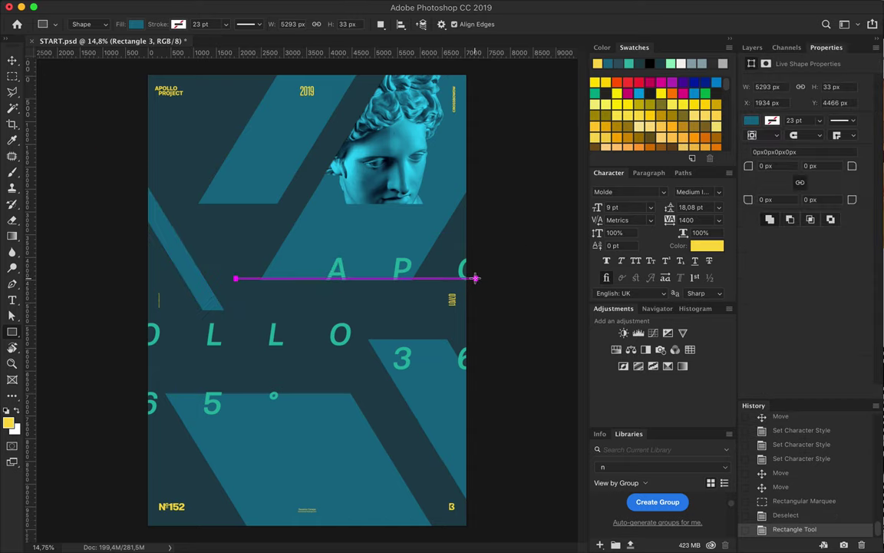
left_click(136, 24)
key("v")
left_click(753, 47)
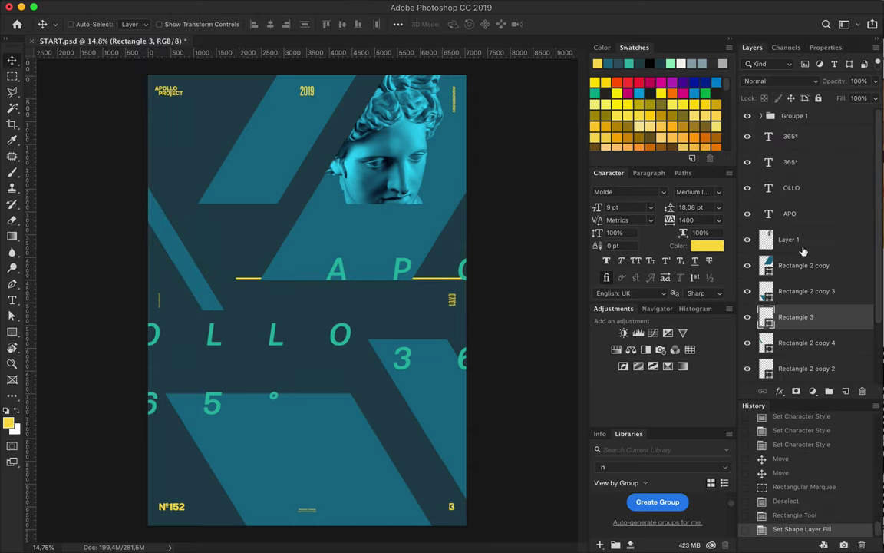
Step: Discard a trial copy of the bar, then thicken the yellow bar and lower it slightly
left_click_drag(798, 284, 798, 216)
mouse_move(297, 281)
left_mouse_down()
mouse_move(302, 286)
mouse_move(168, 348)
left_mouse_up()
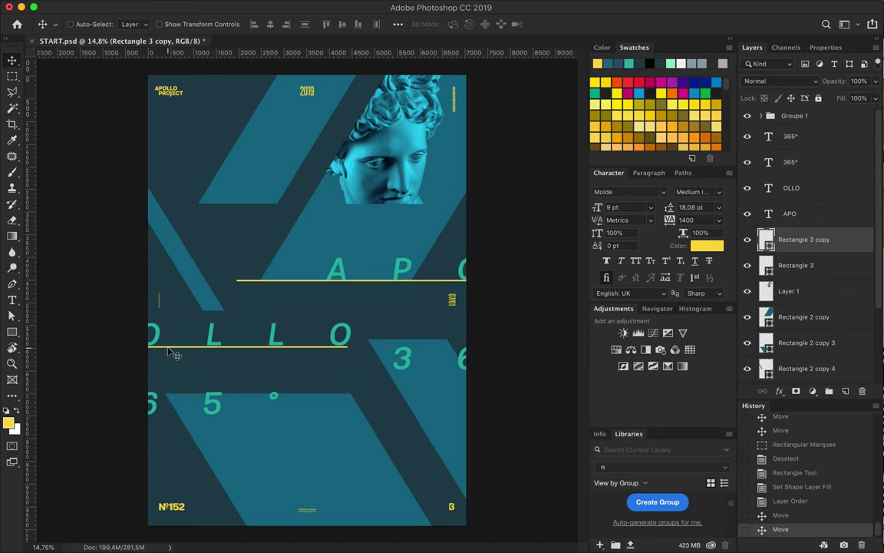
key("ctrl+alt+z")
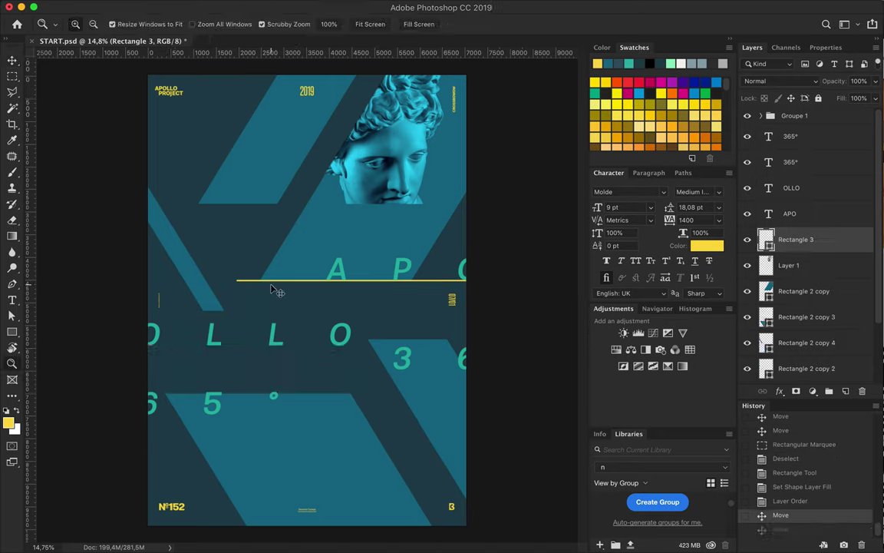
key("ctrl+alt+z")
key("ctrl+t")
left_click_drag(355, 279, 355, 281)
key("Return")
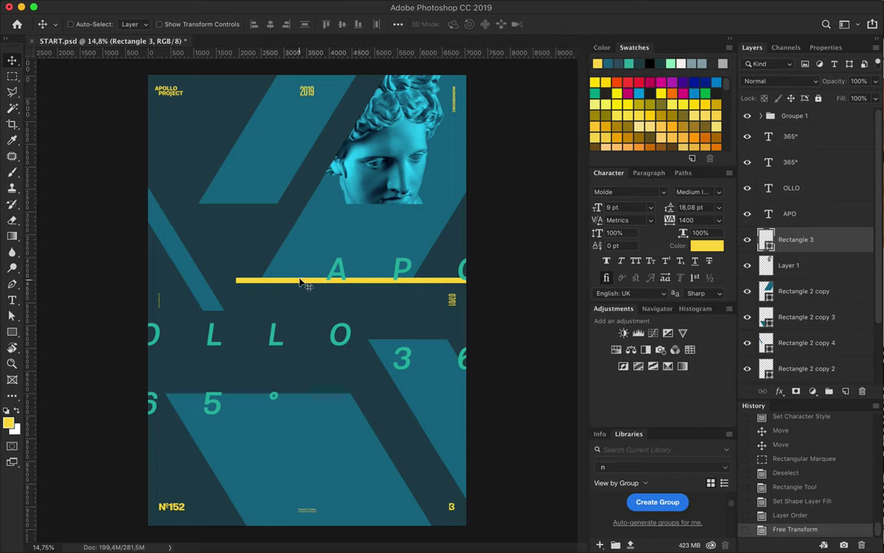
left_click_drag(301, 281, 302, 283)
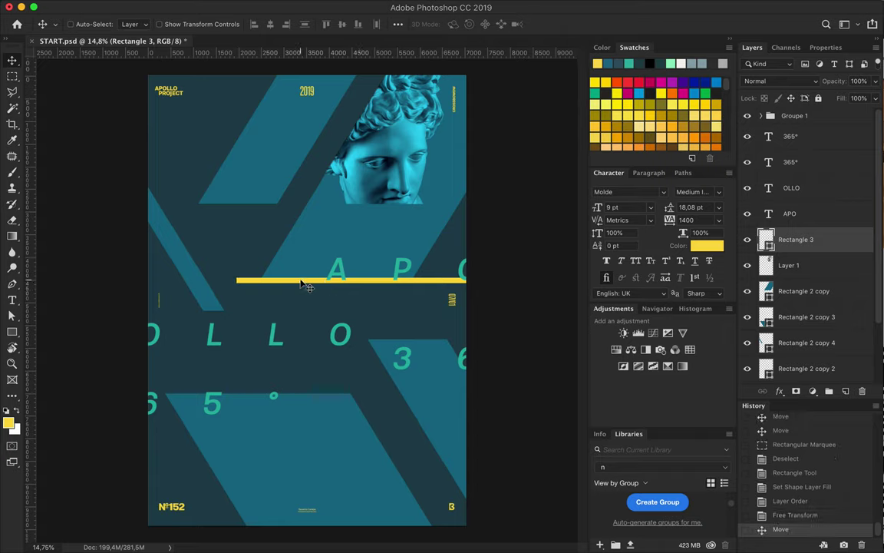
Step: Select the 365°, OLLO and APO text layers together
left_click(336, 338)
left_click(213, 403, "shift")
left_click(402, 358, "shift")
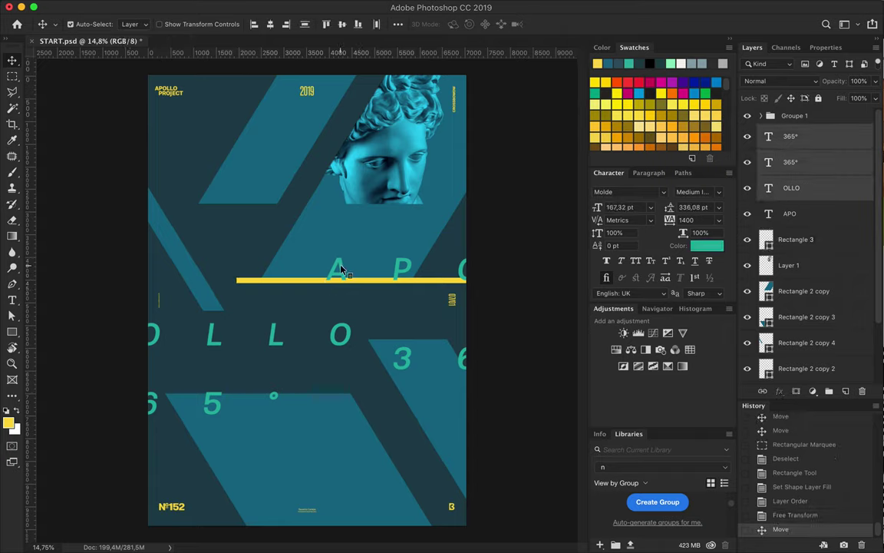
Step: Make the spaced poster text near-white and reduce its size to 97.32 pt
left_click(337, 267, "shift")
key("t")
left_click(498, 25)
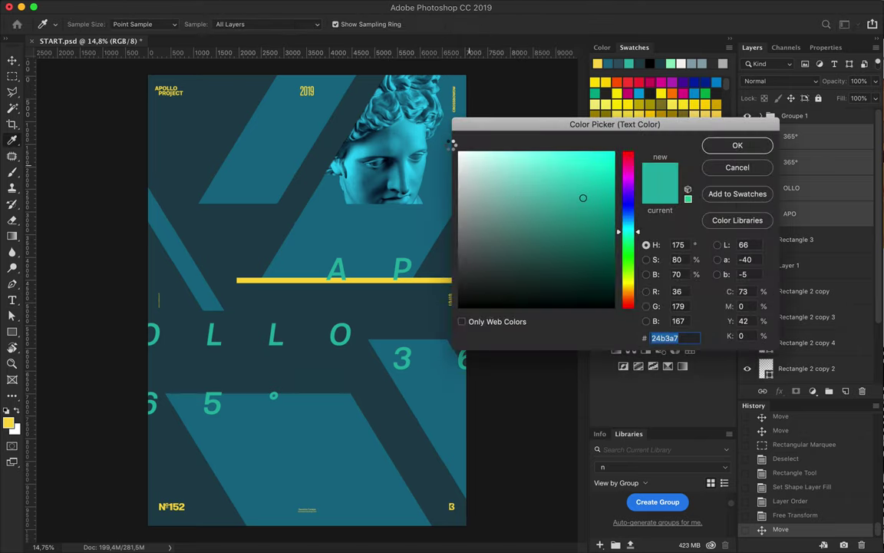
left_click(469, 166)
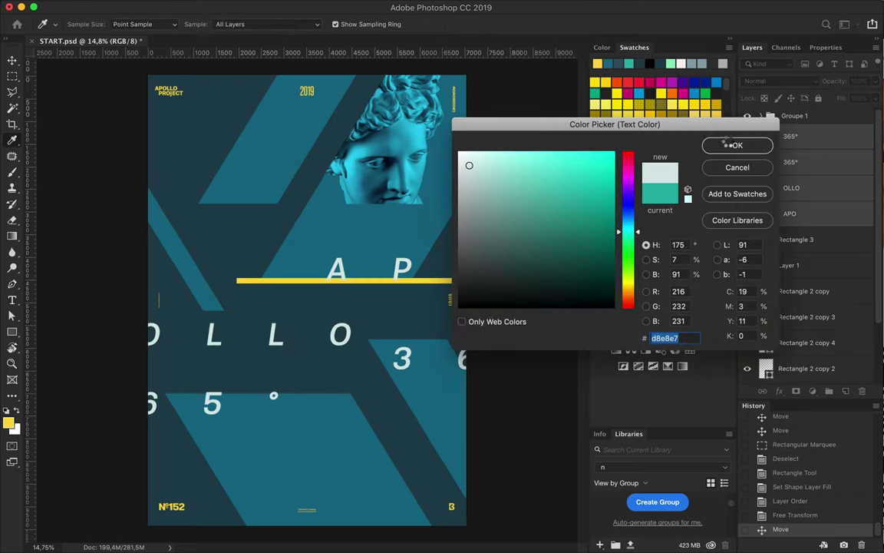
left_click(735, 145)
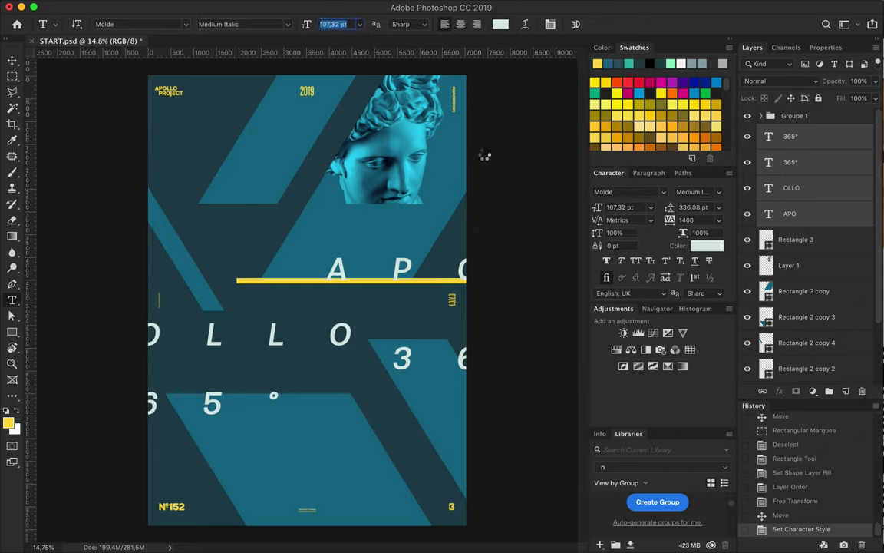
key("shift+Down")
Step: Reposition the APO text right, the OLLO text down, and the 365° text right
left_click(12, 60)
left_click_drag(376, 278, 400, 267)
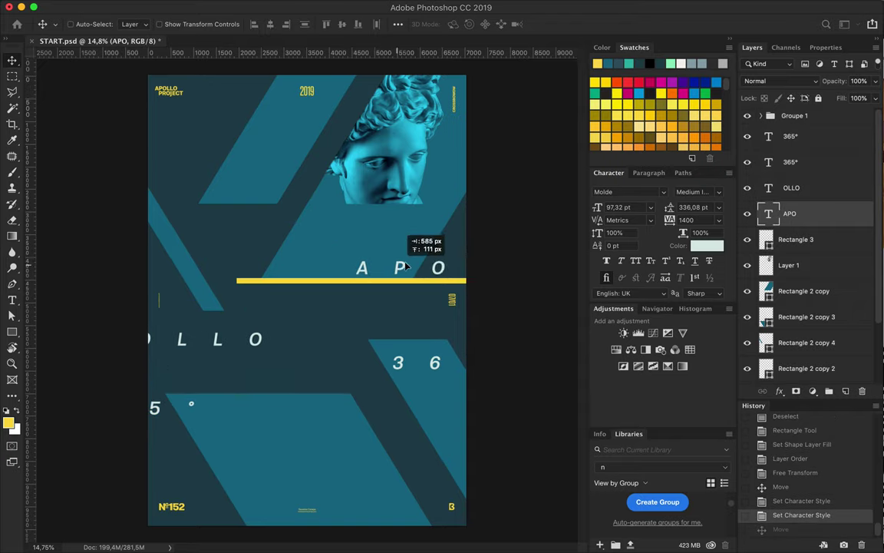
left_click_drag(400, 267, 430, 268)
left_click(217, 347)
left_click_drag(234, 334, 237, 357)
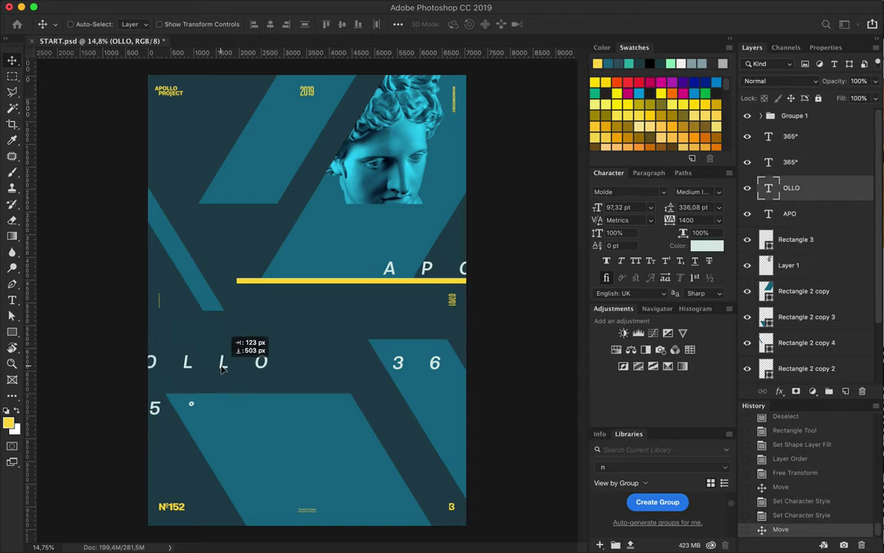
left_click_drag(400, 368, 416, 368)
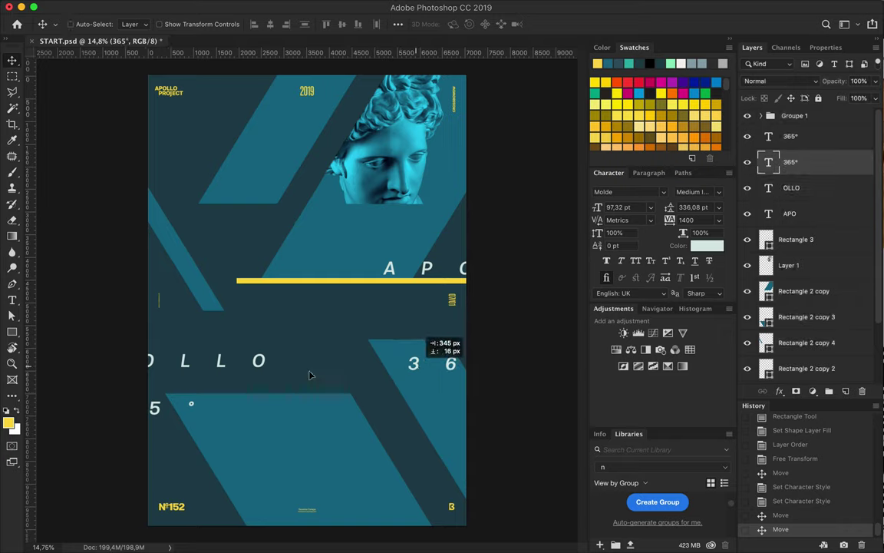
left_click_drag(155, 408, 168, 408)
Step: Draw a yellow square in the poster's lower middle
key("t")
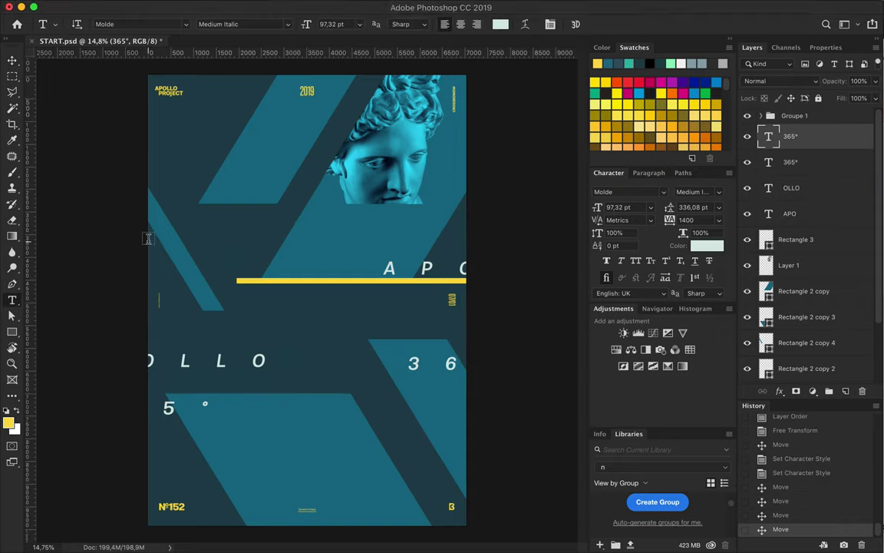
key("u")
left_click_drag(352, 394, 266, 479)
key("v")
key("t")
scroll(387, 393, "up", 2)
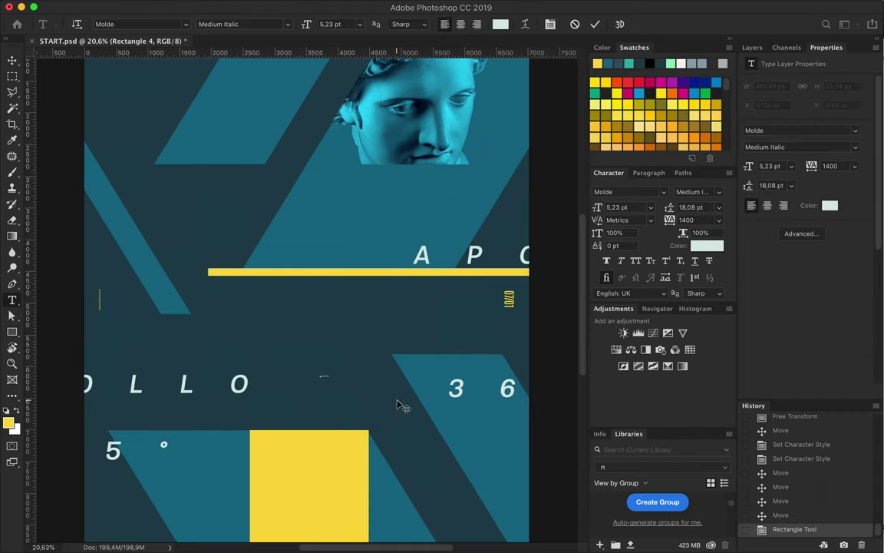
Step: Add an APO LLO text layer with tracking 24 and scale it up large
left_click(322, 377)
double_click(695, 220)
type("24")
key("Return")
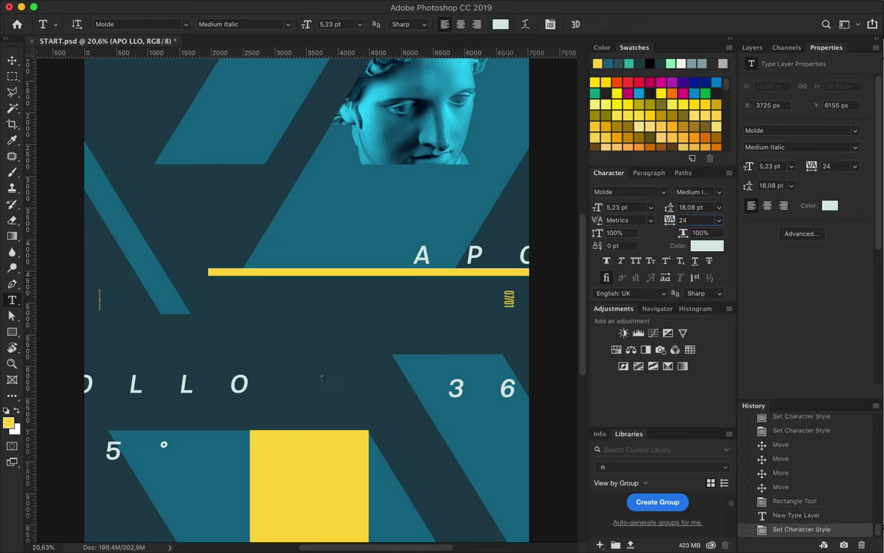
key("ctrl+t")
left_click_drag(322, 379, 374, 488)
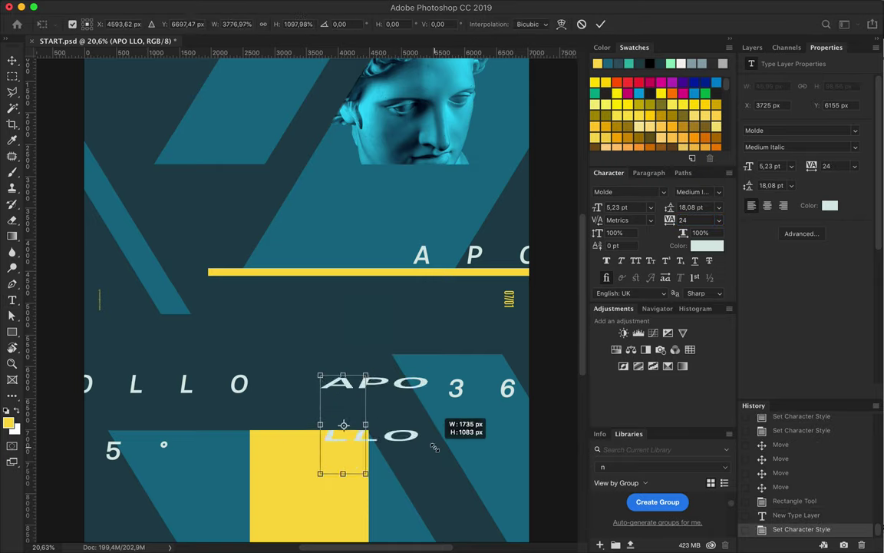
key("Return")
Step: Set the title's leading to 100 pt, Compressed-Bold style, and move it into the yellow square
double_click(689, 207)
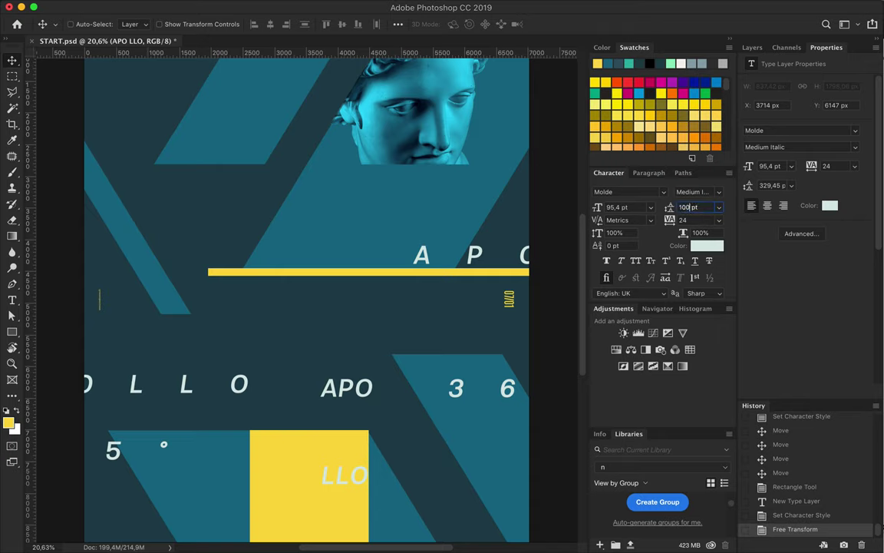
type("100")
key("Return")
scroll(289, 376, "down", 5)
left_click(720, 192)
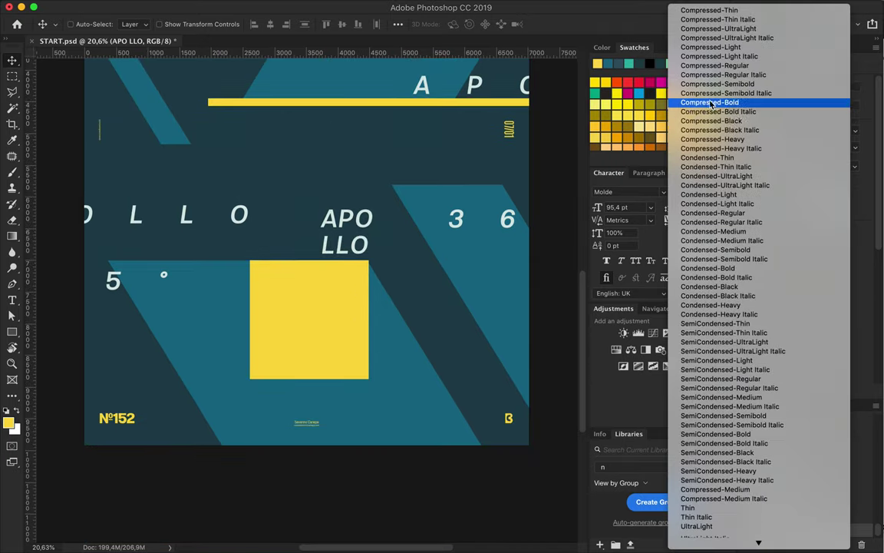
left_click(710, 102)
left_click_drag(345, 230, 282, 315)
Step: Enlarge the APO LLO title to fill the square and colour it dark navy
key("ctrl+t")
left_click_drag(341, 356, 311, 367)
key("Return")
left_click(707, 246)
left_click(618, 64)
key("Return")
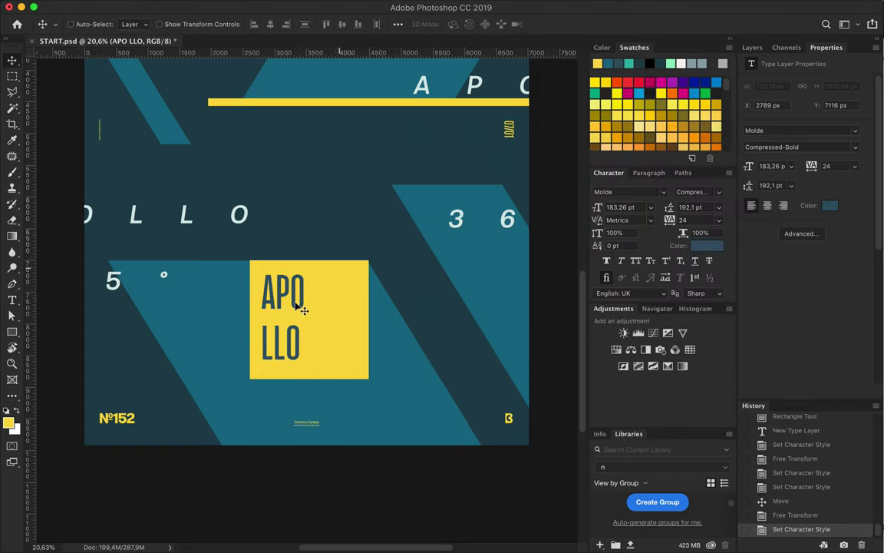
Step: Change the title's font style to Condensed-Bold
left_click(692, 191)
left_click(654, 319)
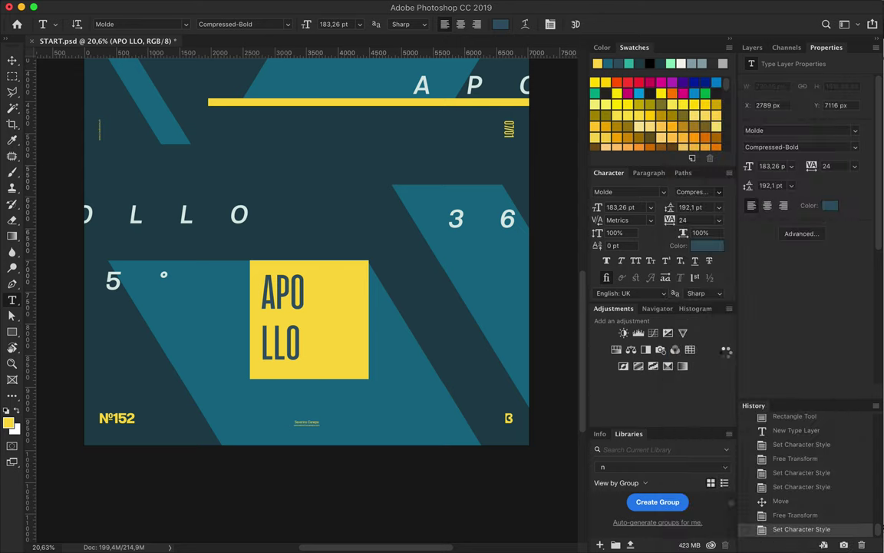
scroll(365, 300, "up", 3)
scroll(365, 300, "left", 2)
key("v")
scroll(374, 301, "down", 1)
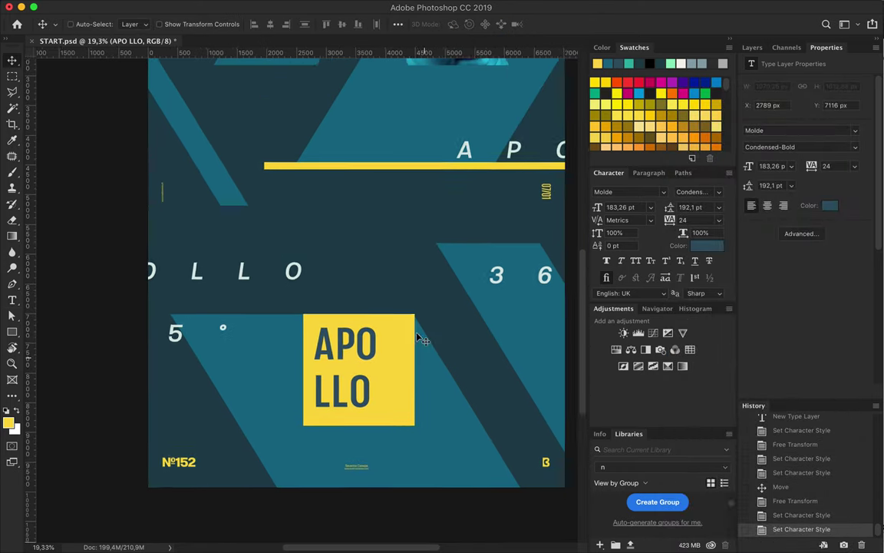
scroll(384, 277, "up", 5)
scroll(250, 154, "up", 5)
key("u")
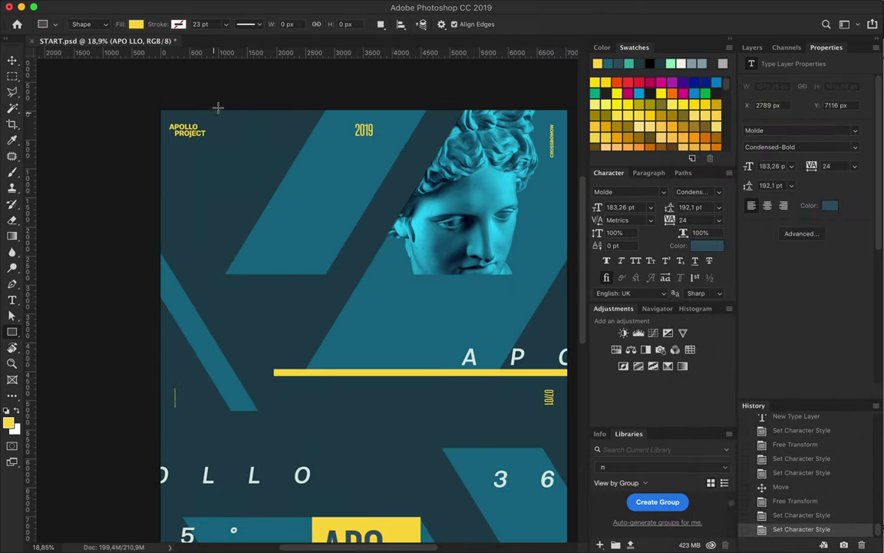
Step: Draw teal bars on the left edge and along the bottom, then widen the left bar
left_click_drag(339, 113, 338, 114)
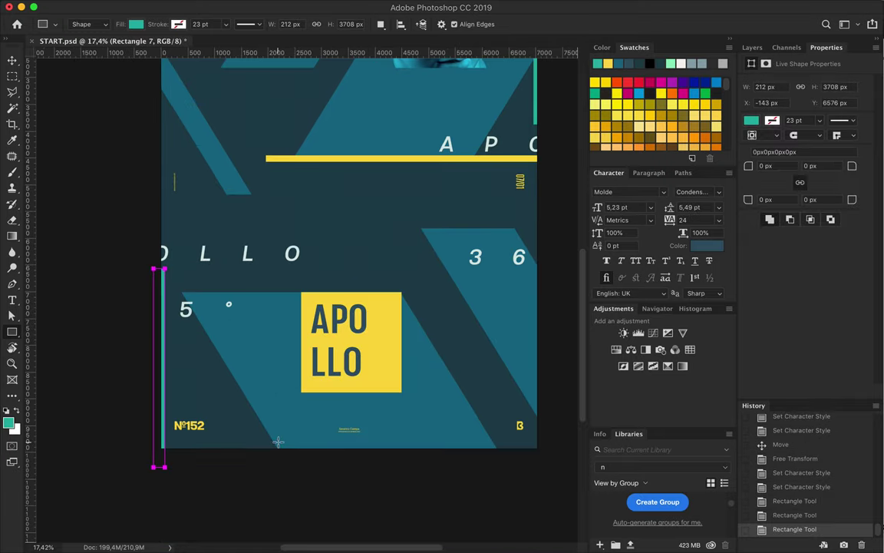
left_click_drag(278, 442, 563, 470)
key("v")
key("ctrl+0")
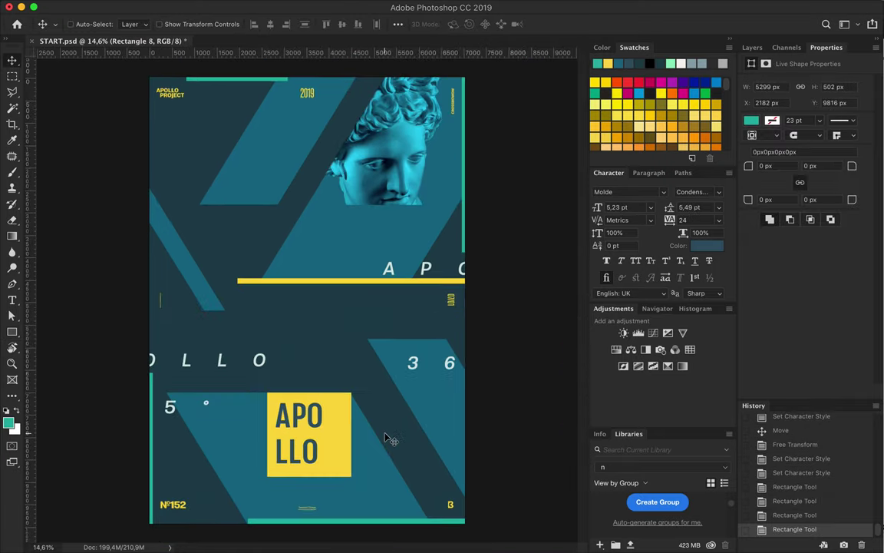
key("a")
left_click_drag(142, 414, 148, 415)
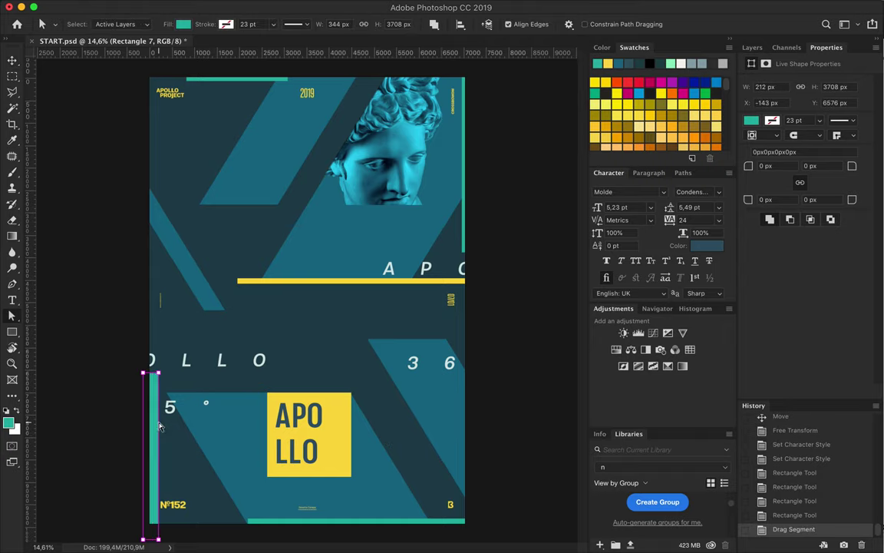
Step: Lower the top teal bar, copy it to the bottom right, and delete the unwanted bars
key("v")
left_click_drag(248, 93, 254, 99)
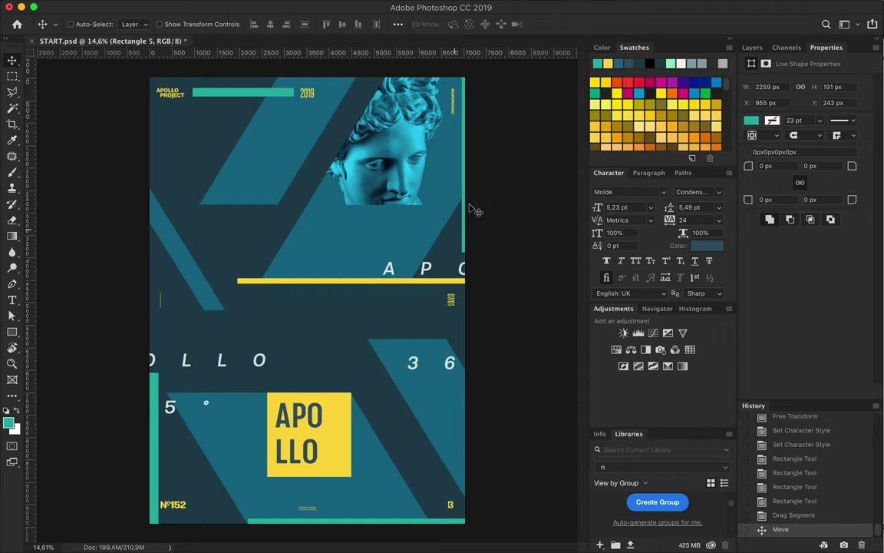
key("Delete")
left_click_drag(264, 93, 411, 519)
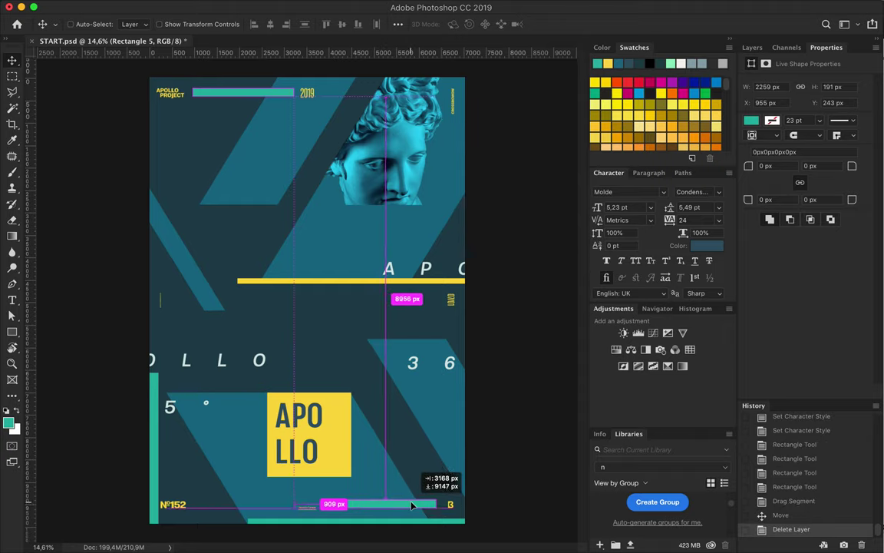
key("Delete")
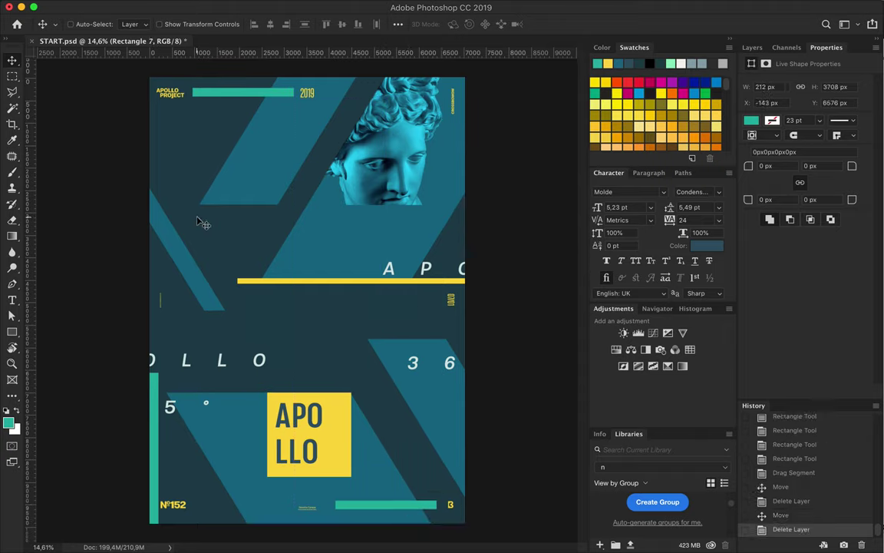
Step: Select the Levels 1 layer and undo a stray rectangle
left_click(753, 47)
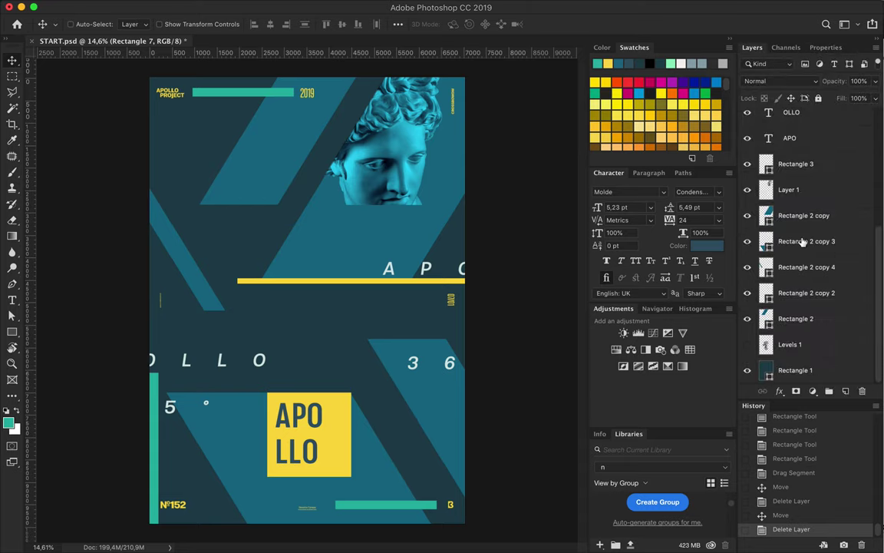
left_click(796, 339)
key("u")
left_click_drag(213, 222, 213, 222)
key("ctrl+z")
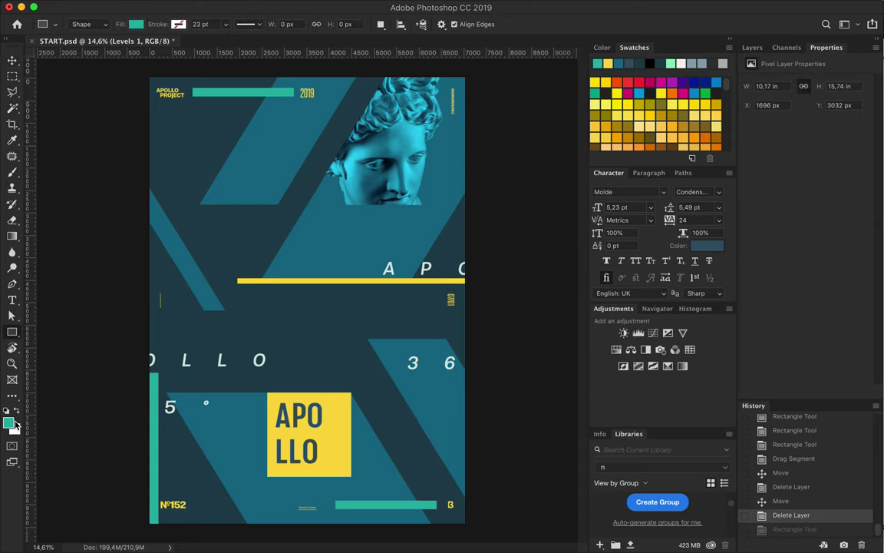
Step: Draw a teal circle at the upper left, then copy it mid-right and enlarge it
right_click(11, 332)
left_click(63, 349)
left_click_drag(254, 250, 253, 261)
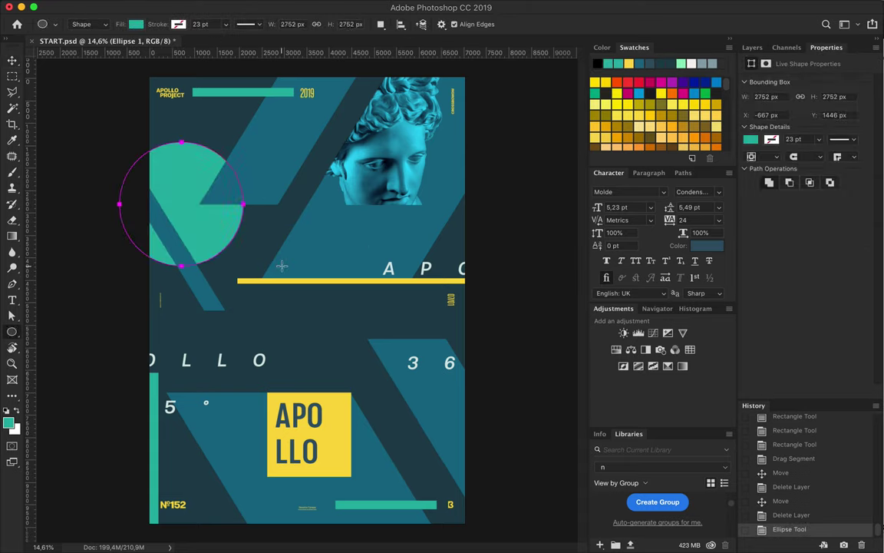
key("v")
left_click_drag(195, 188, 359, 364)
key("ctrl+t")
left_click_drag(361, 318, 360, 288)
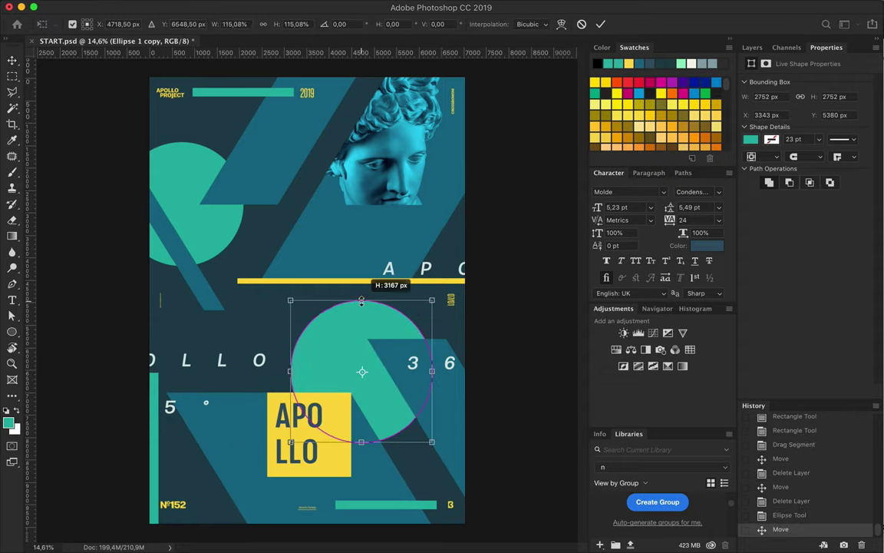
key("Return")
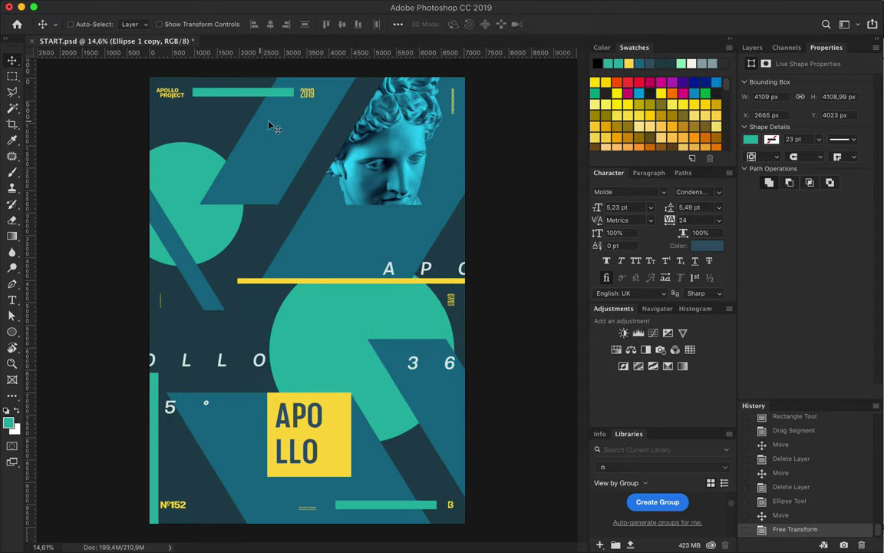
Step: Draw a small teal circle behind the statue's head
key("u")
left_click_drag(336, 99, 369, 132)
key("v")
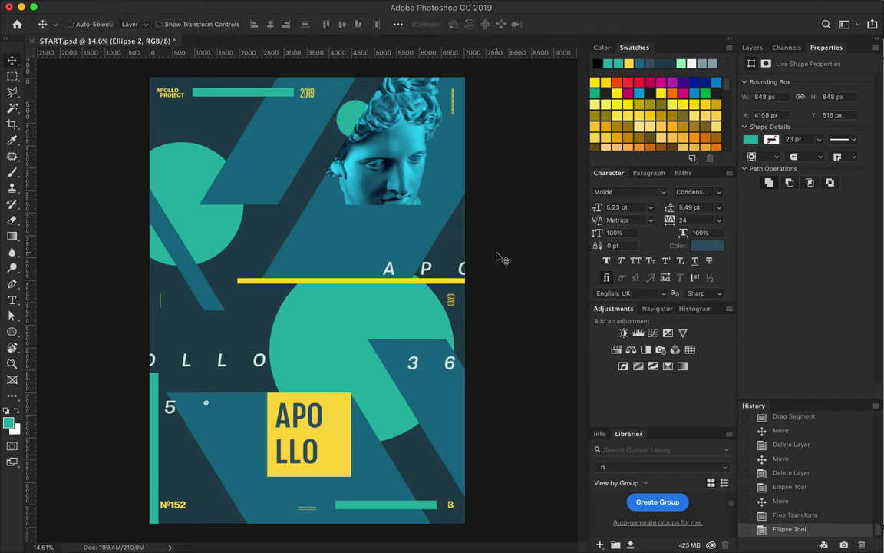
left_click(286, 153)
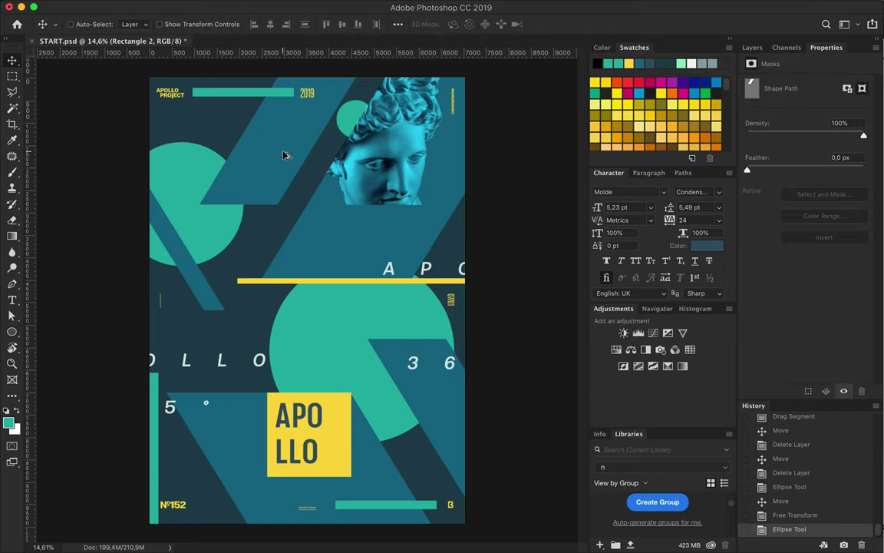
Step: Raise the chevron layer above the statue, fill it teal, and remove the narrowed stripe layer
left_click(753, 47)
left_click_drag(799, 315, 787, 186)
key("a")
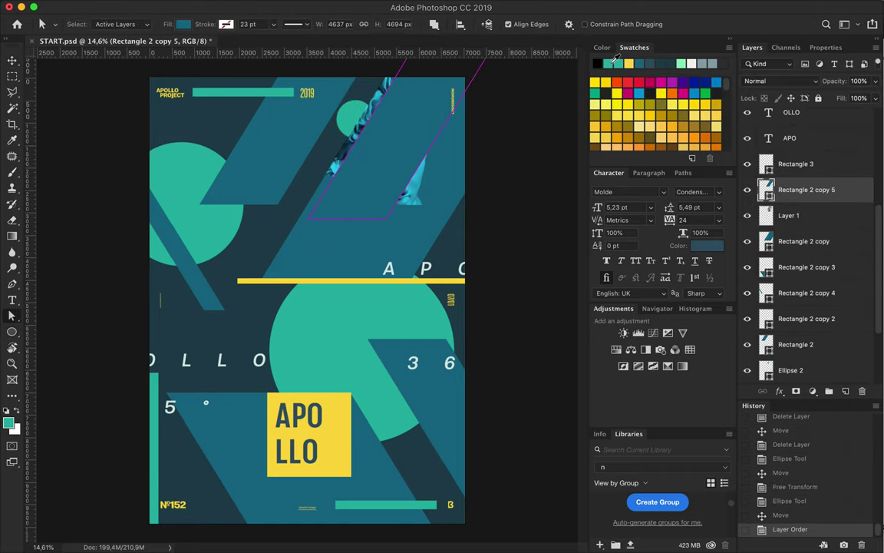
left_click(184, 26)
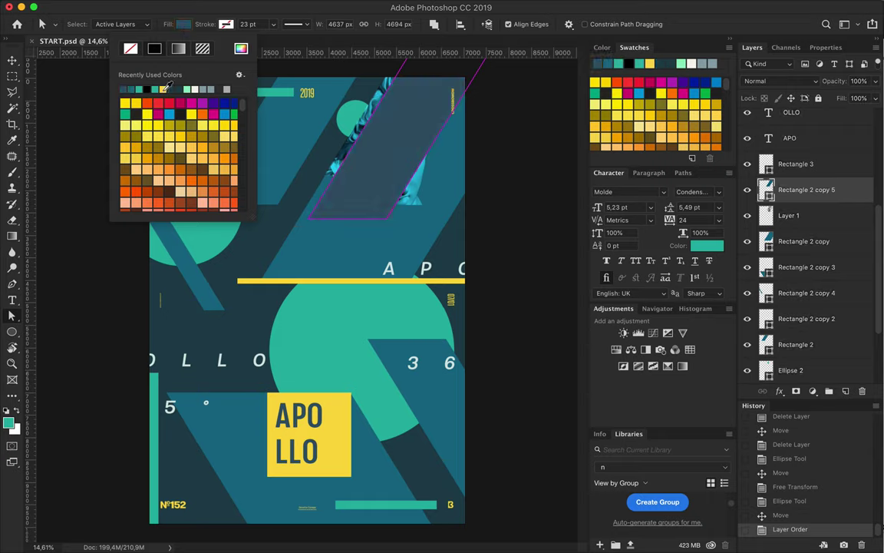
left_click(143, 88)
key("Return")
mouse_move(434, 137)
left_mouse_down()
mouse_move(375, 136)
mouse_move(323, 121)
left_mouse_up()
key("v")
key("Delete")
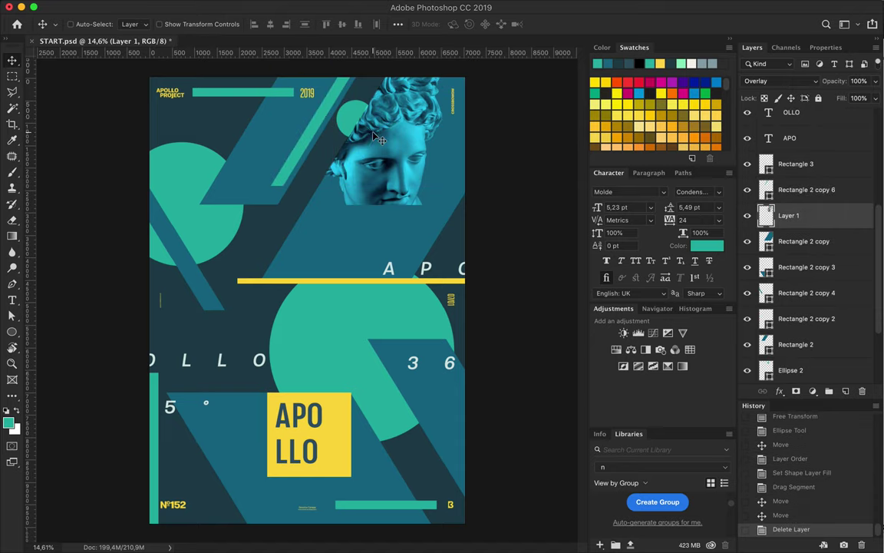
Step: Duplicate a chevron piece and align the two pieces' horizontal centres
mouse_move(250, 174)
left_mouse_down()
mouse_move(311, 238)
mouse_move(259, 170)
left_mouse_up()
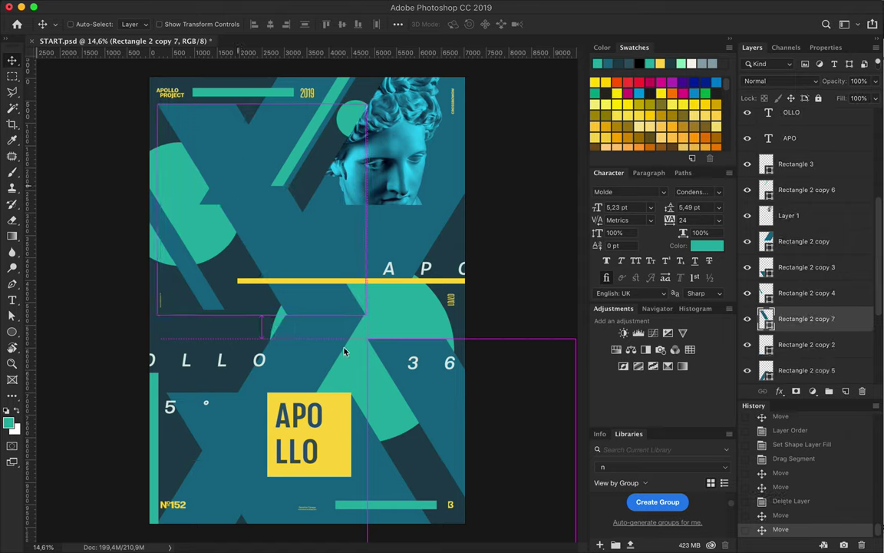
left_click(806, 370, "super")
left_click(270, 23)
scroll(308, 300, "up", 2)
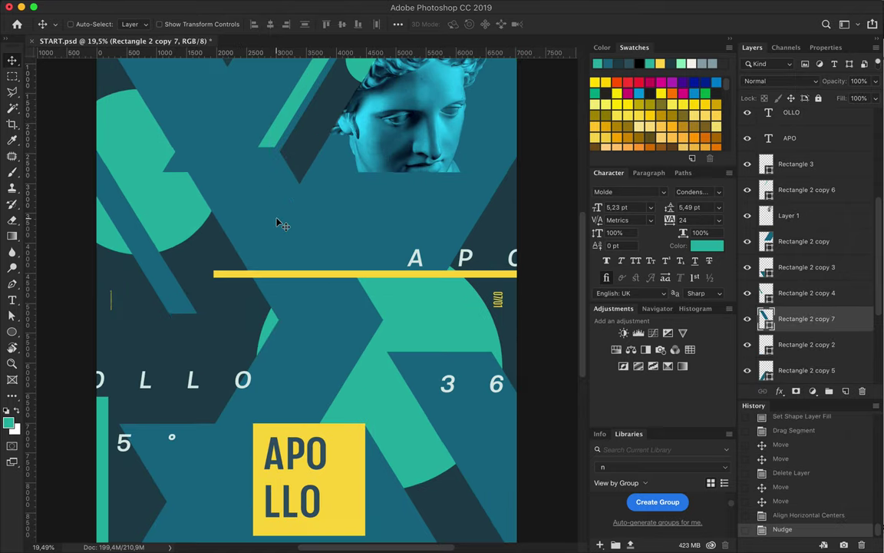
left_click(279, 311, "super")
key("Up")
Step: Merge the two chevron pieces into one shape and start scaling it down to 8.89%
key("super+e")
scroll(307, 284, "down", 1)
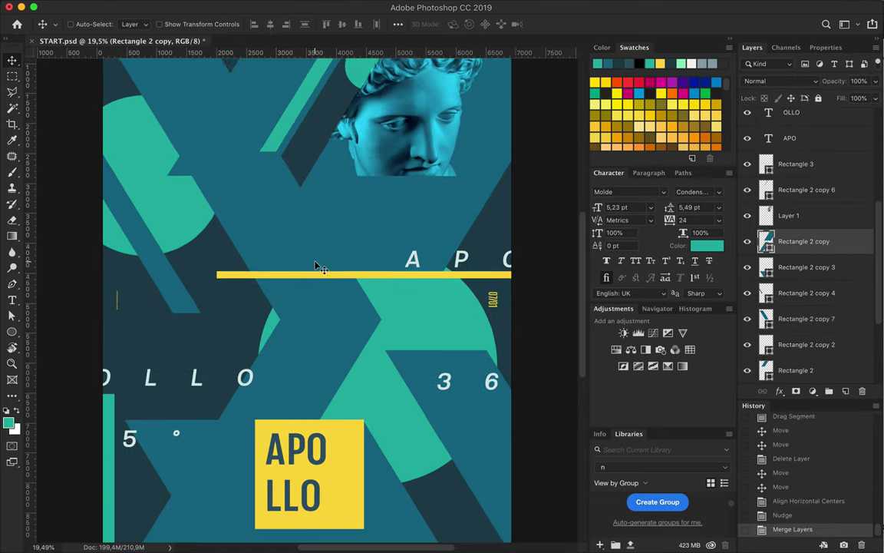
left_click_drag(365, 242, 395, 246)
key("super+z")
key("super+z")
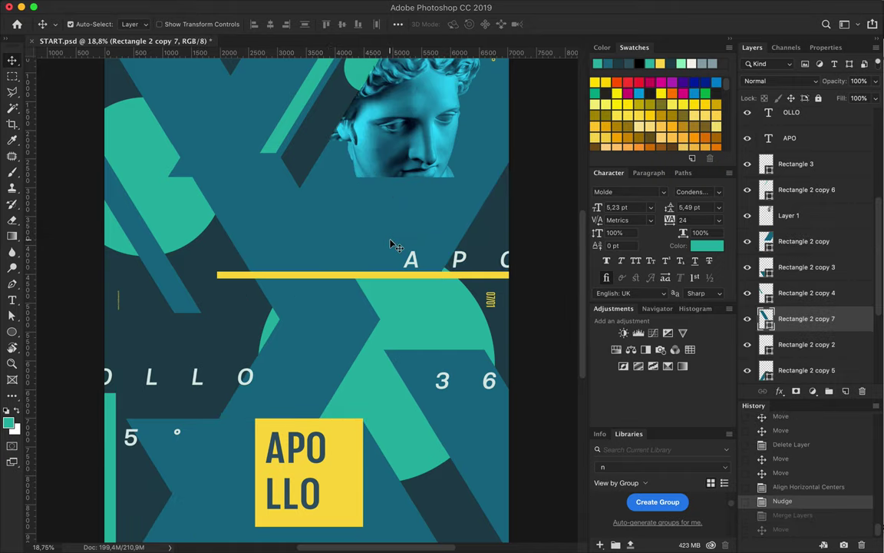
key("super+shift+z")
key("super+t")
scroll(261, 310, "down", 2)
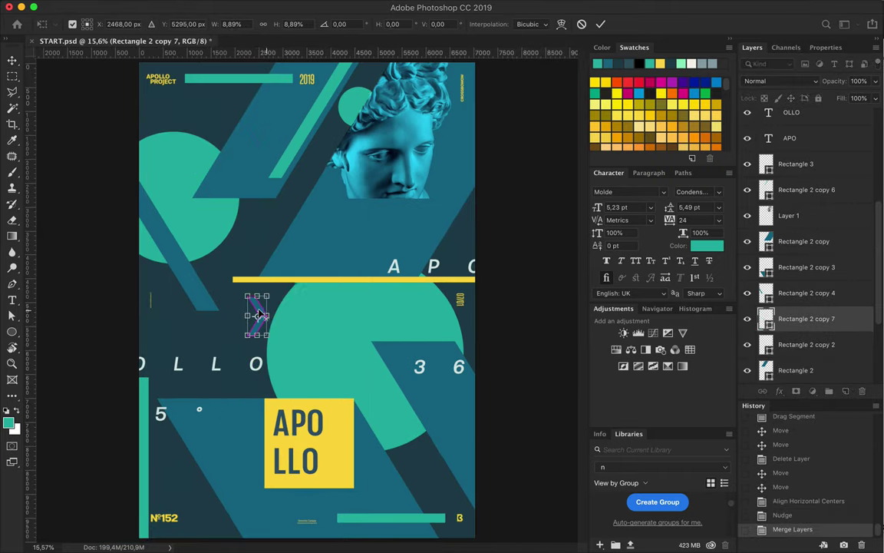
Step: Commit the small chevron size and make its fill yellow
key("Return")
left_click_drag(368, 315, 234, 317)
key("a")
left_click(165, 23)
left_click(130, 139)
key("v")
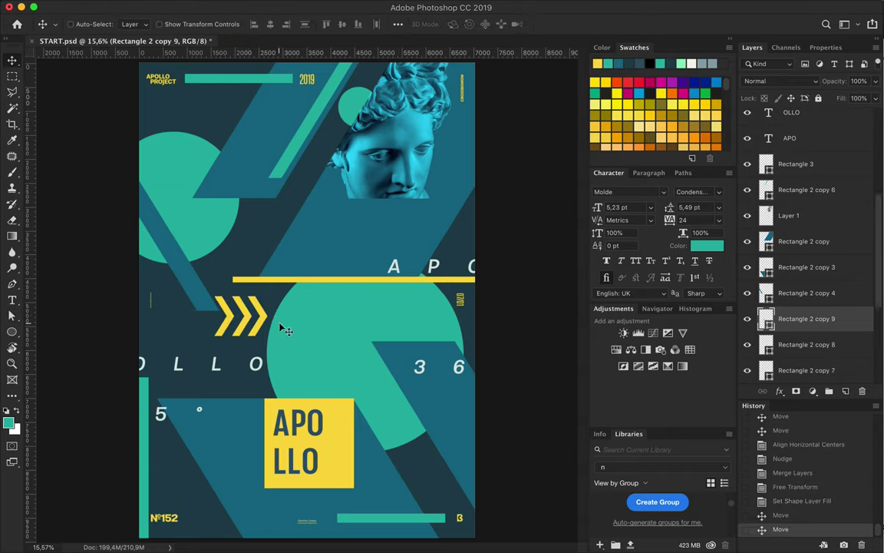
Step: Distribute the three yellow chevrons evenly and shift the row left
left_click(814, 357, "shift")
left_click(398, 24)
left_click(360, 138)
left_click_drag(264, 315, 198, 123)
Step: Copy the chevron row, rotate it to point down, and place it below APOLLO PROJECT
key("ctrl+t")
left_click_drag(159, 77, 242, 81)
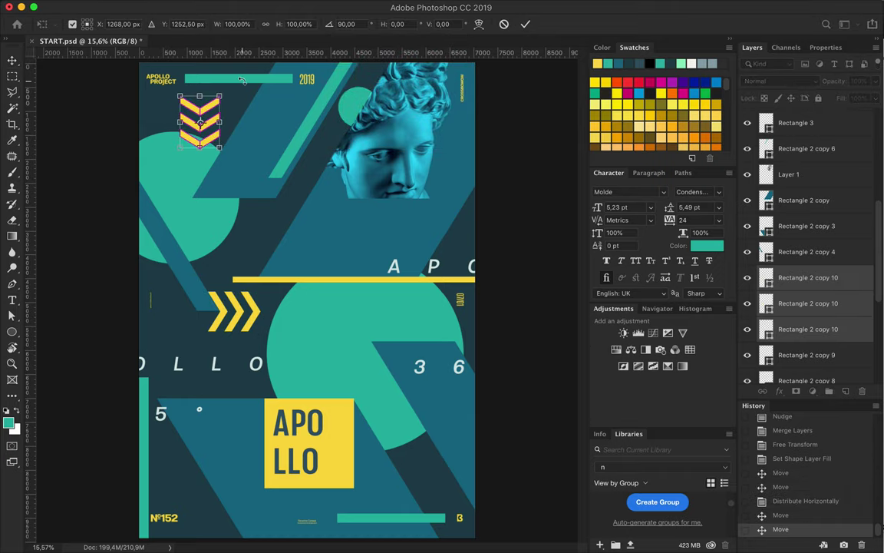
left_click_drag(241, 81, 256, 112)
key("Return")
key("ctrl+t")
mouse_move(217, 143)
left_mouse_down()
mouse_move(231, 134)
mouse_move(167, 115)
mouse_move(195, 523)
left_mouse_up()
key("Return")
Step: Add a left-pointing chevron copy beside №152 in the bottom-left corner
key("ctrl+t")
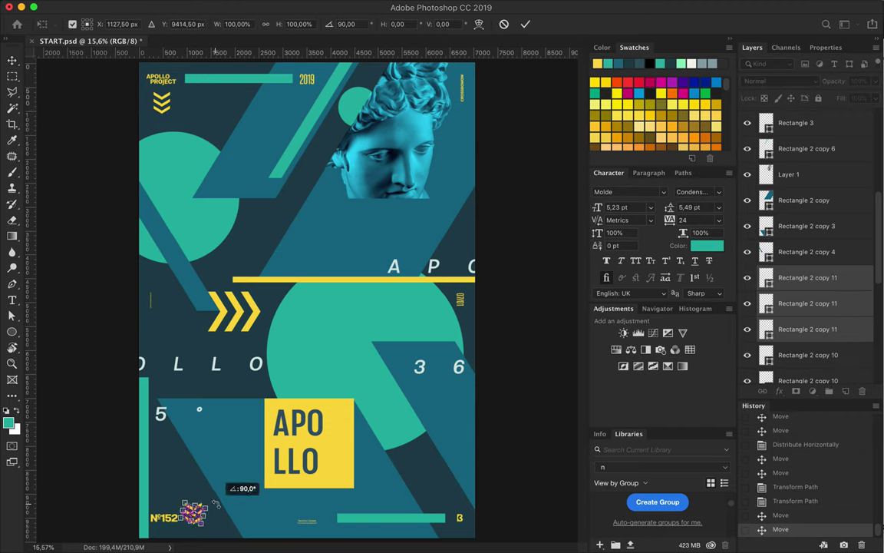
key("Return")
left_click_drag(208, 500, 198, 517)
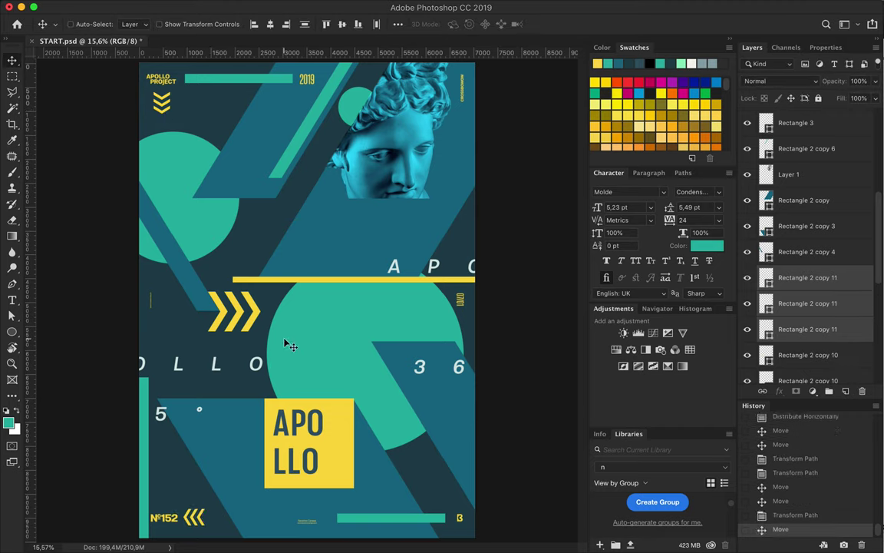
left_click(228, 372)
Step: Set OLLO to 300 pt, shift it left, and raise its layer near the top
key("t")
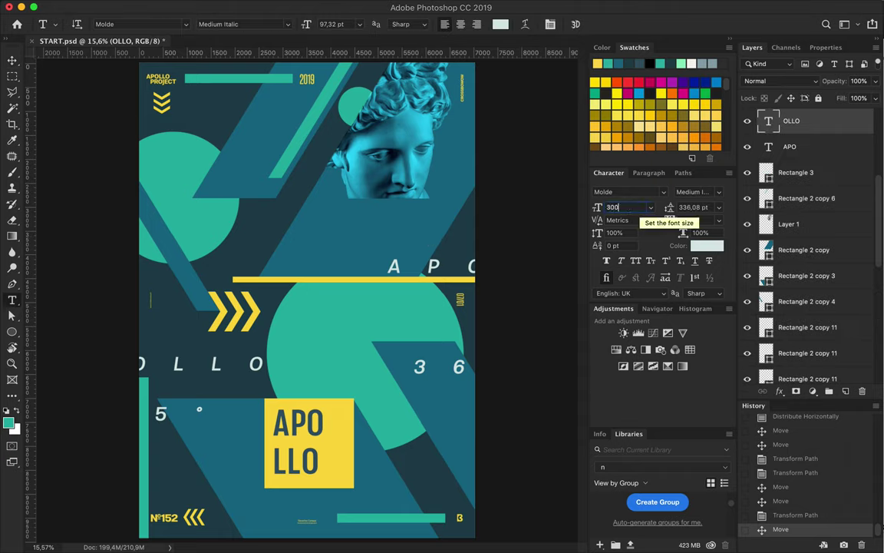
key("Return")
key("v")
left_click_drag(386, 351, 249, 361)
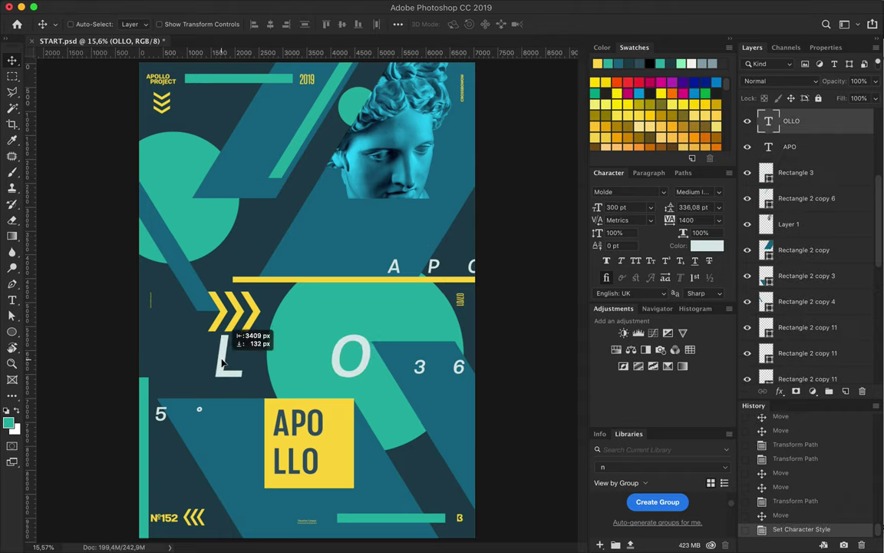
left_click_drag(250, 360, 254, 358)
scroll(806, 123, "up", 3)
left_click_drag(806, 93, 807, 113)
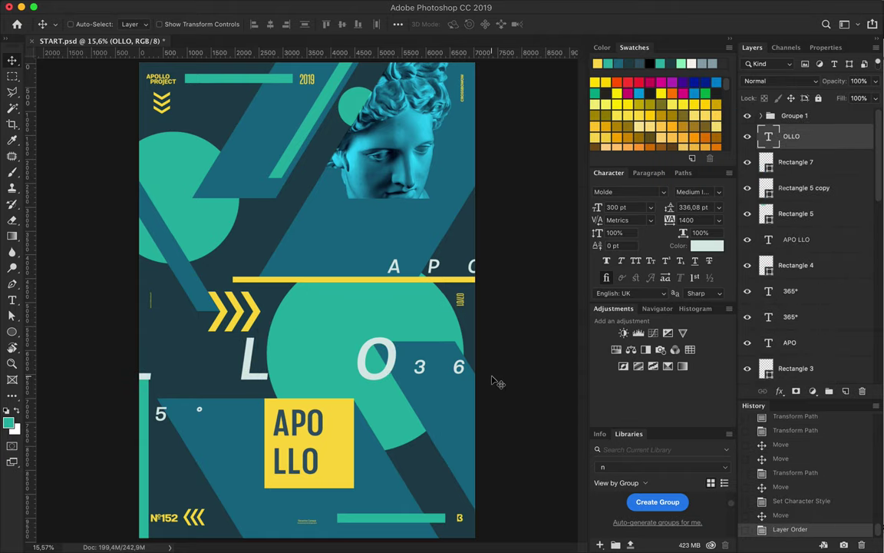
Step: Enlarge the 365° text to 300 pt, then reposition APO and the large dark shape
left_click(178, 405)
type("300")
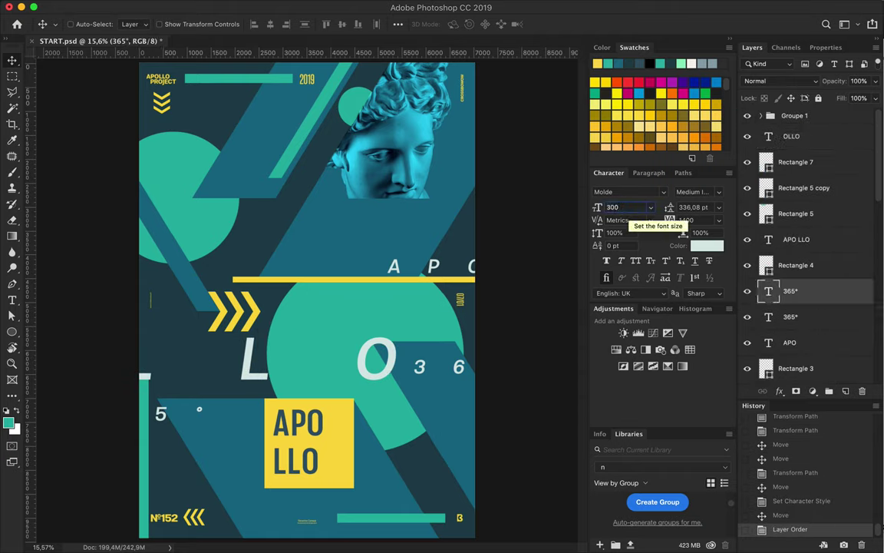
key("Return")
left_click(437, 268)
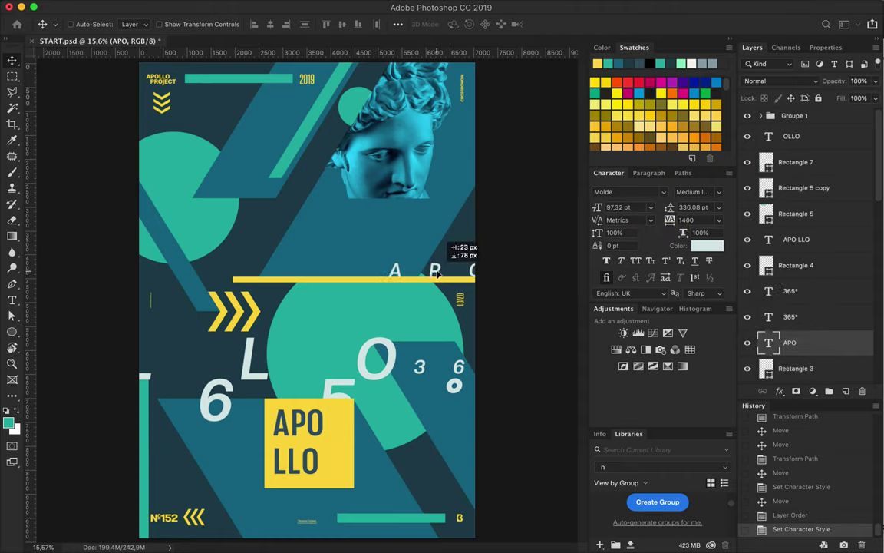
left_click_drag(438, 270, 437, 270)
left_click_drag(305, 142, 257, 135)
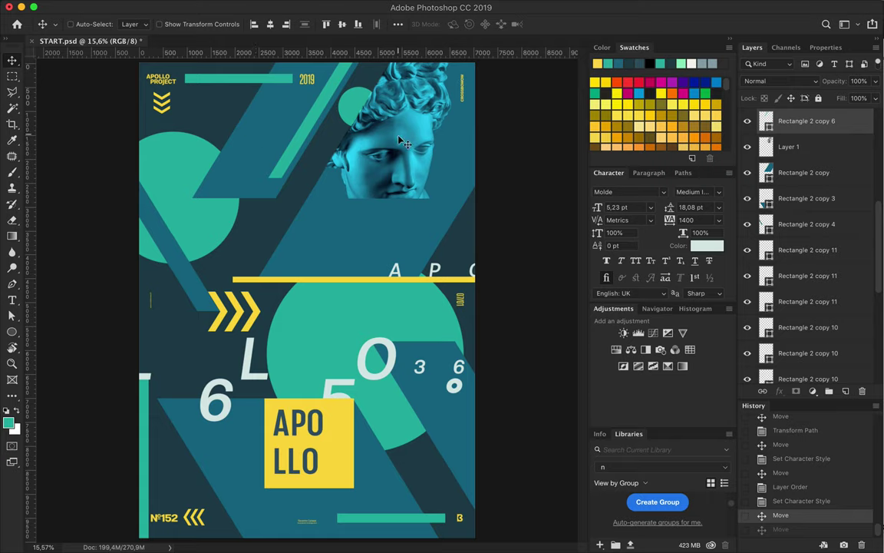
Step: Switch the statue layer to Normal blend mode and delete the statue image
left_click(789, 147)
left_click(779, 81)
left_click(772, 9)
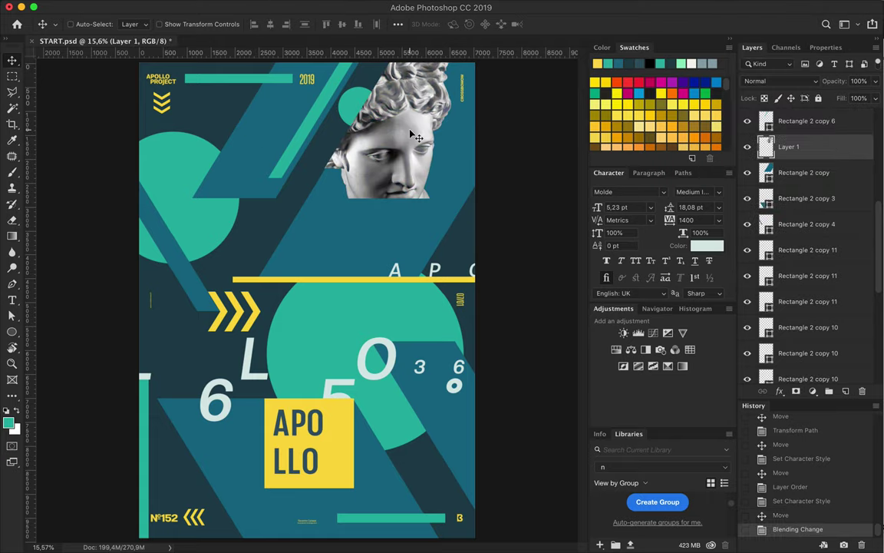
key("Delete")
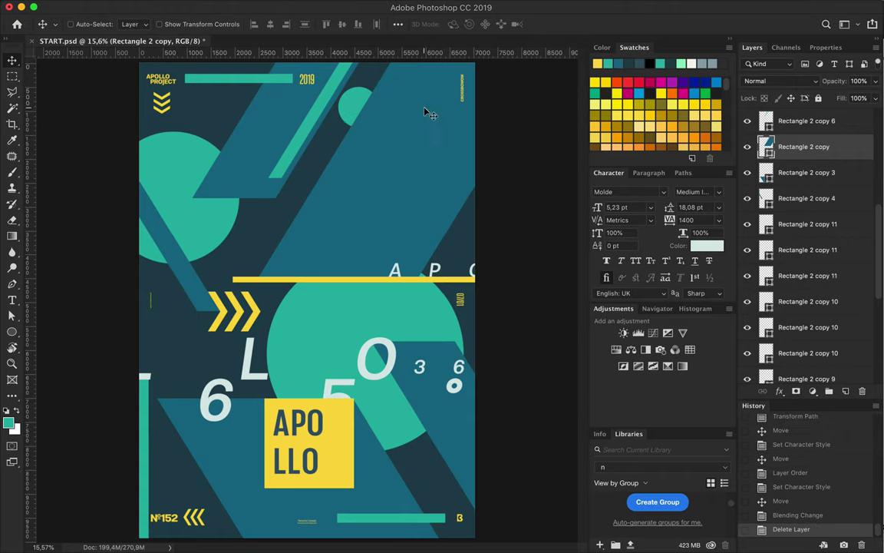
Step: Place a yellow bar copy under APOLLO, delete two unwanted shapes, and move the dark shape
mouse_move(319, 279)
left_mouse_down()
mouse_move(319, 505)
mouse_move(401, 490)
left_mouse_up()
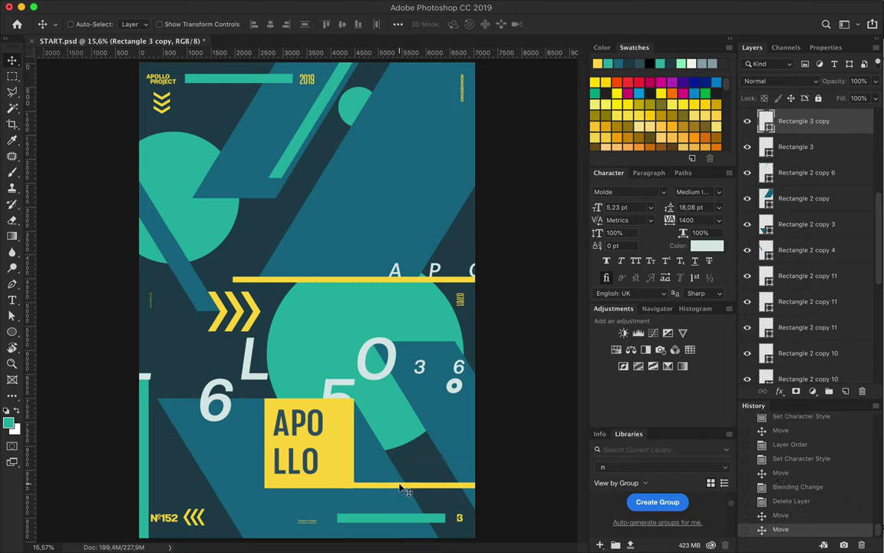
left_click(299, 169, "super")
key("Delete")
left_click(257, 114, "super")
key("Delete")
left_click_drag(326, 167, 437, 92)
Step: Shift the teal circles and add three stepped yellow bar copies at lower left
left_click_drag(349, 326, 415, 401)
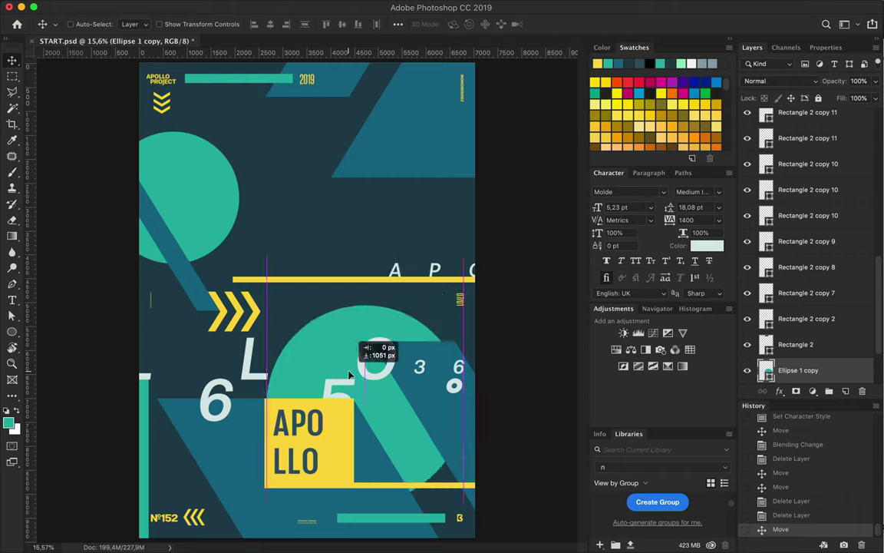
left_click_drag(195, 194, 185, 287)
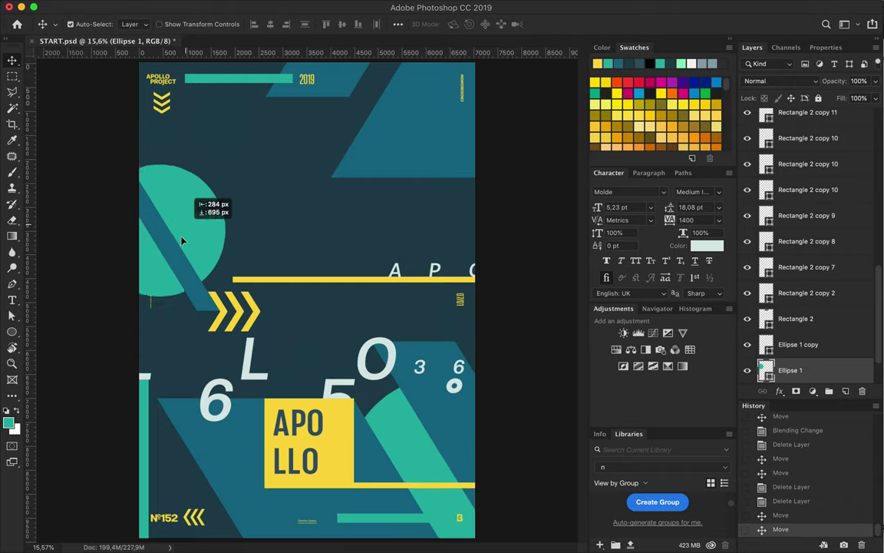
left_click_drag(165, 266, 171, 234)
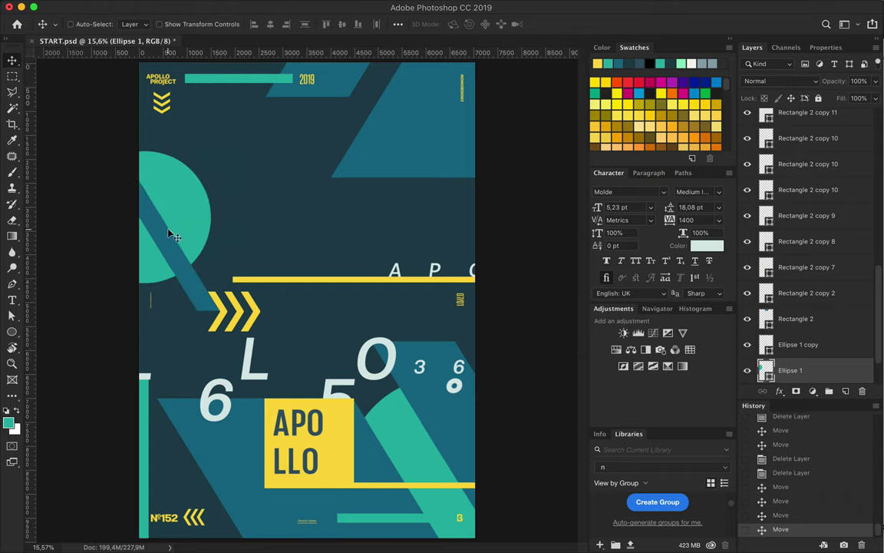
left_click_drag(398, 483, 168, 442)
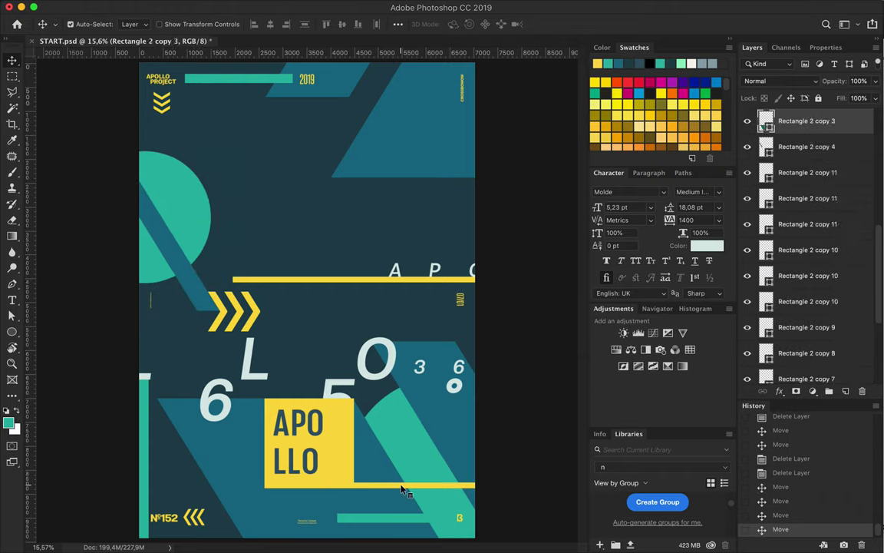
mouse_move(168, 442)
left_mouse_down()
mouse_move(177, 453)
mouse_move(165, 463)
left_mouse_up()
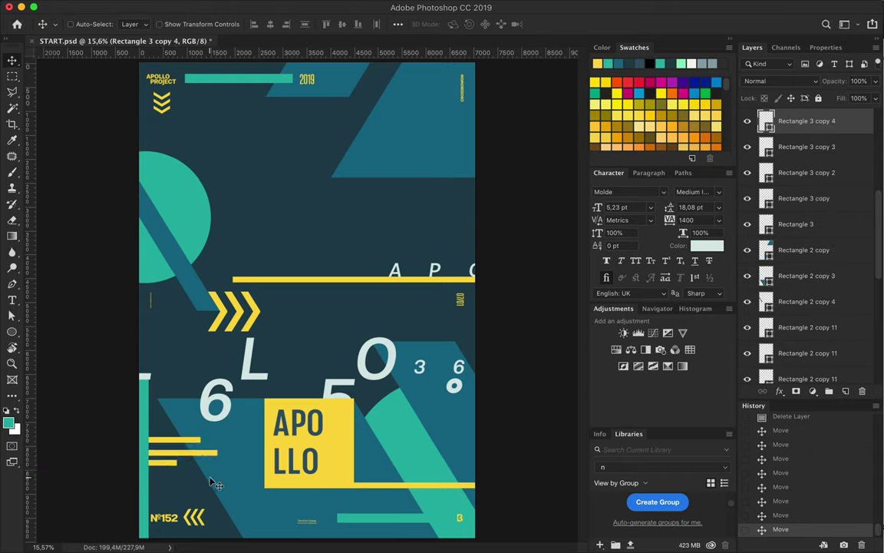
Step: Duplicate a chevron, fill it dark teal, and build a row of three
left_click_drag(235, 307, 294, 218)
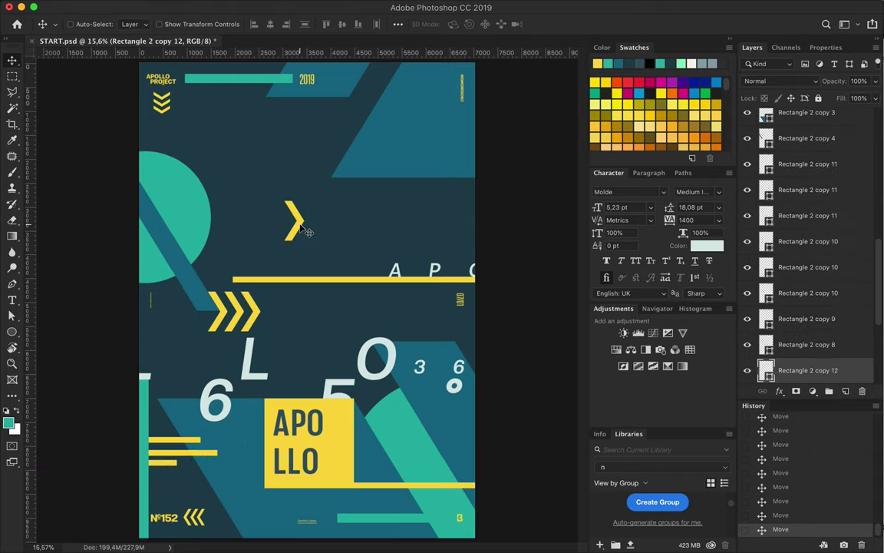
key("a")
left_click(178, 24)
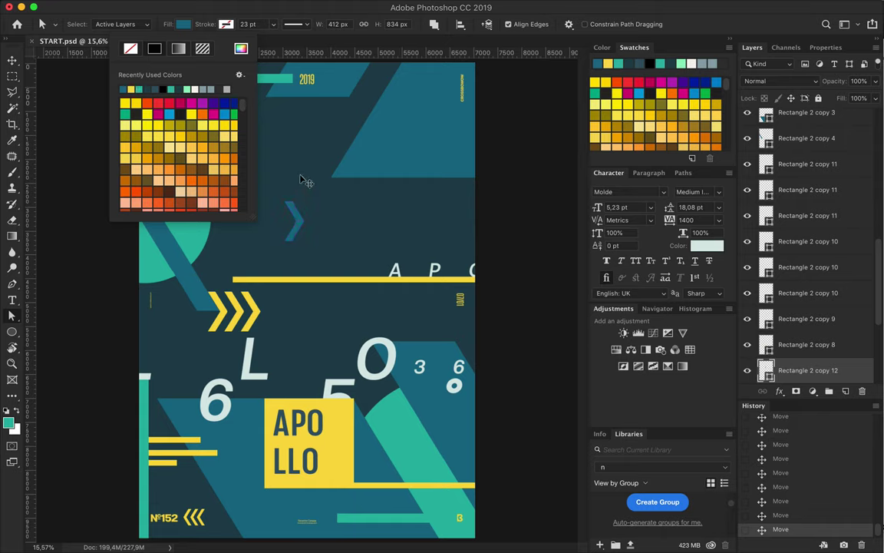
left_click(337, 173)
key("v")
mouse_move(296, 221)
left_mouse_down()
mouse_move(272, 221)
mouse_move(369, 261)
mouse_move(361, 260)
left_mouse_up()
Step: Distribute the three chevrons horizontally and place the row left of APO
scroll(818, 259, "down", 5)
left_click(807, 291, "shift")
left_click(398, 24)
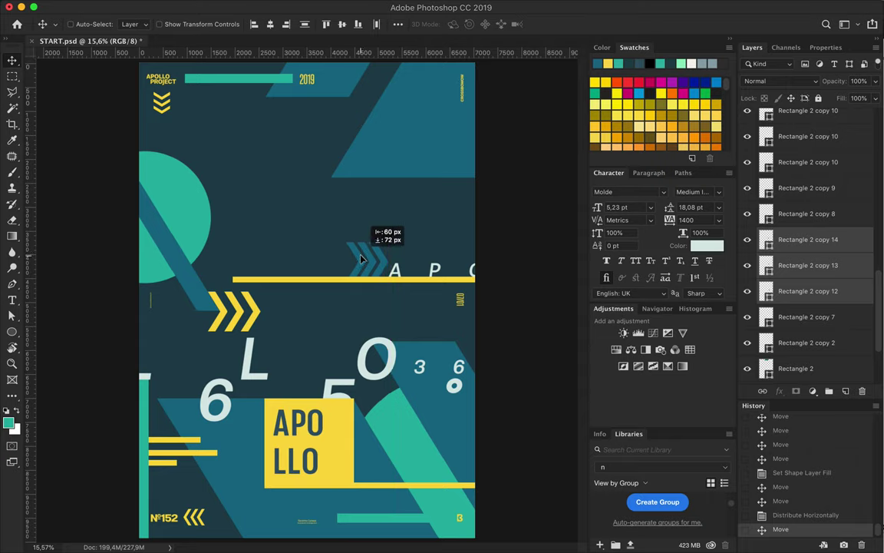
left_click_drag(283, 206, 257, 142)
Step: Rotate a copy of the chevrons 90° downward, scale it about 200%, and place it up top
key("ctrl+t")
left_click_drag(303, 108, 361, 77)
left_click_drag(258, 165, 264, 206)
mouse_move(295, 172)
left_mouse_down()
mouse_move(222, 159)
mouse_move(277, 189)
left_mouse_up()
key("Return")
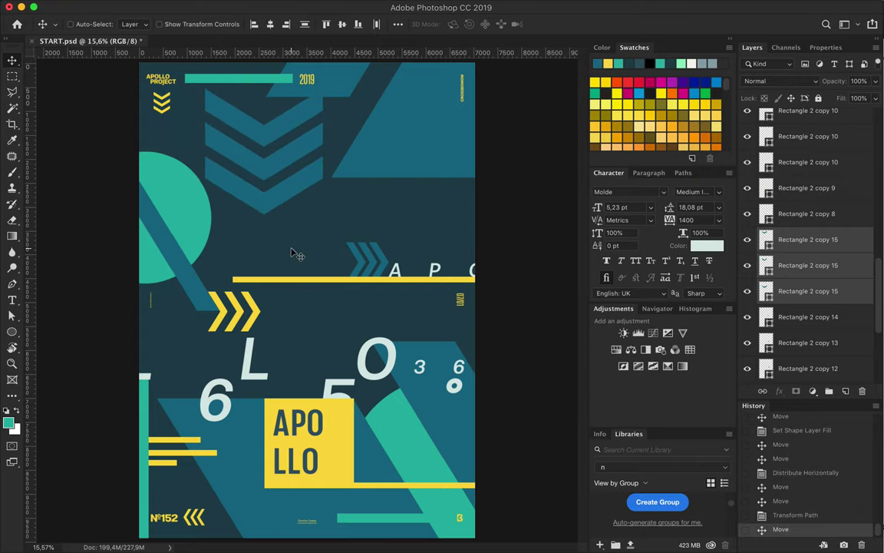
scroll(292, 291, "down", 1)
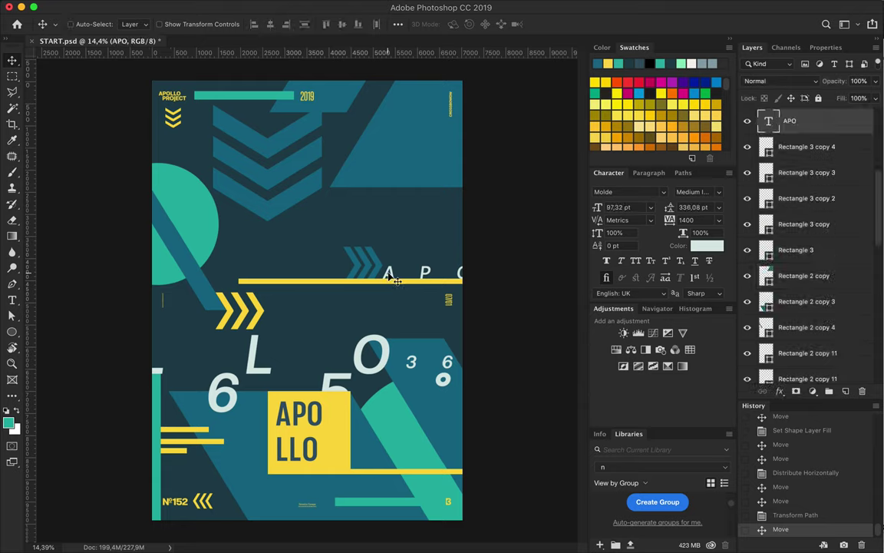
Step: Set APO tracking to 300 and OLLO to 600, then reposition APO, OLLO and 365°
type("a300")
key("Return")
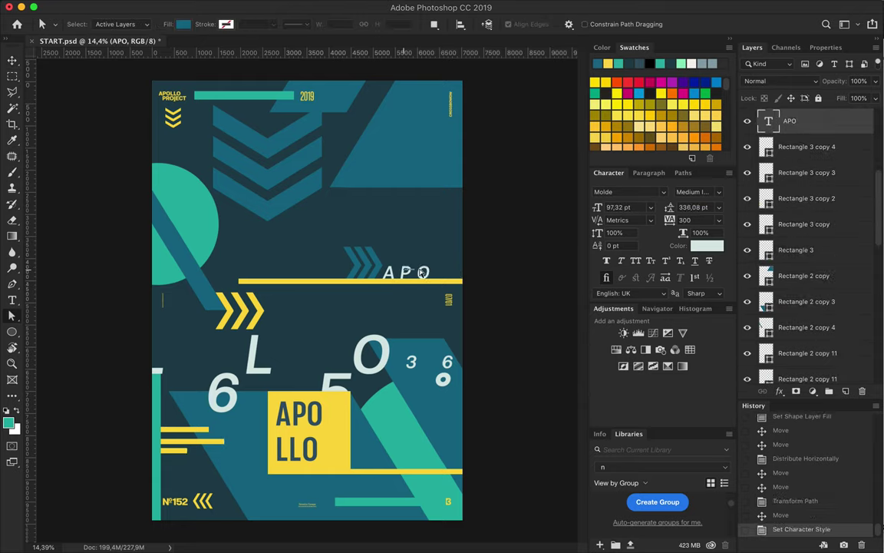
key("v")
left_click_drag(406, 274, 446, 274)
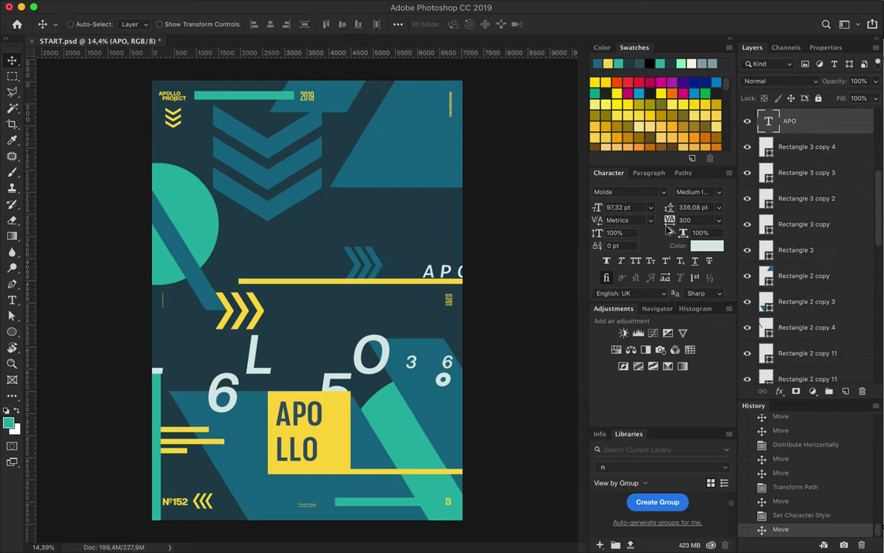
type("600")
key("Return")
left_click_drag(55, 360, 343, 362)
mouse_move(212, 364)
left_mouse_down()
mouse_move(232, 409)
mouse_move(167, 407)
mouse_move(178, 404)
left_mouse_up()
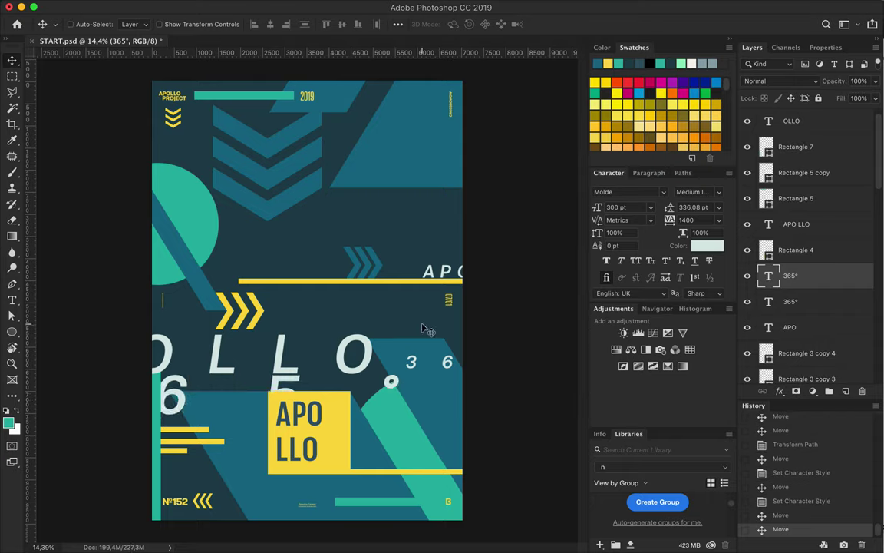
Step: Shrink the upper-left teal circle to about 67% and shift it left
left_click(207, 201)
key("ctrl+t")
left_click_drag(198, 254, 163, 234)
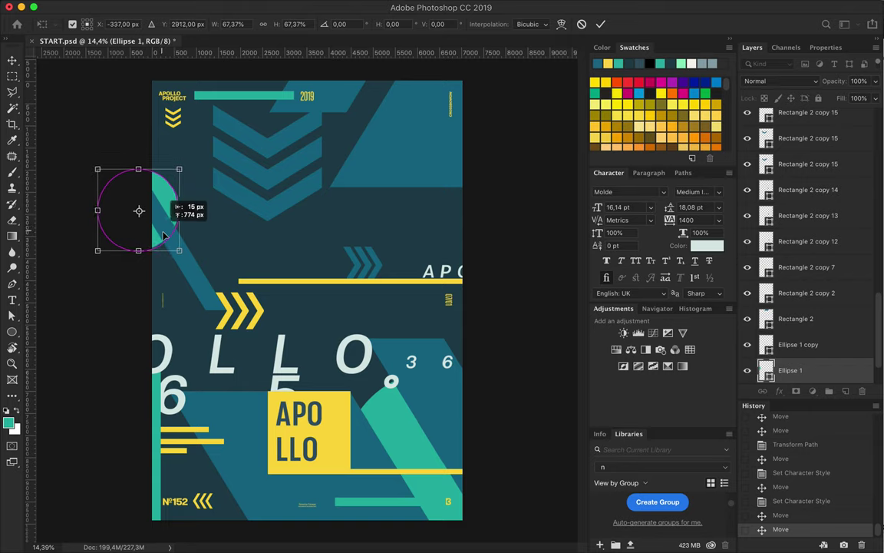
key("Return")
Step: Merge the two mid-left yellow chevron layers and scale them to about 68%
left_click(241, 307, "ctrl")
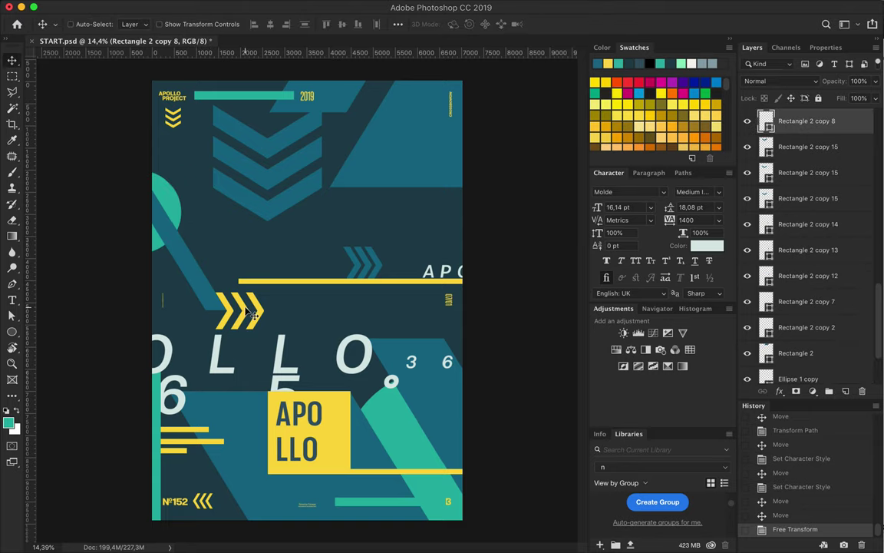
scroll(795, 138, "up", 1)
scroll(795, 138, "up", 2)
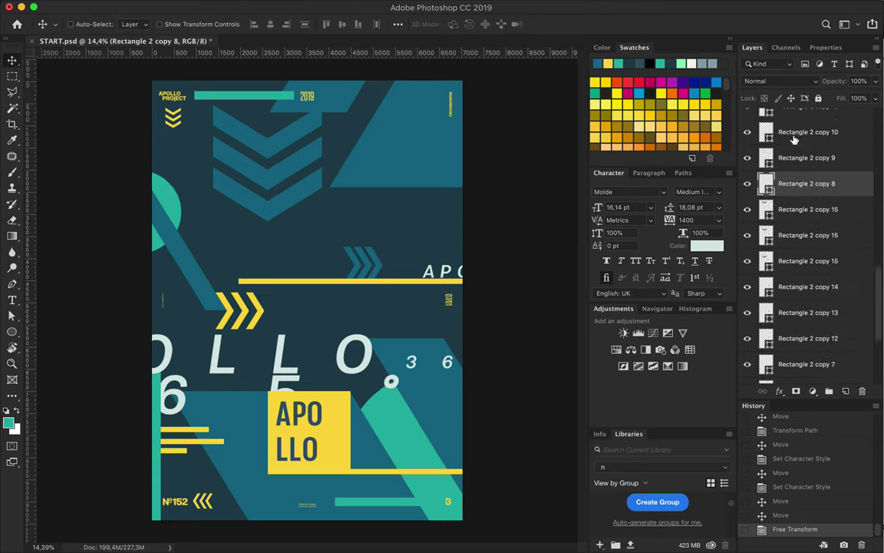
left_click(244, 313, "ctrl")
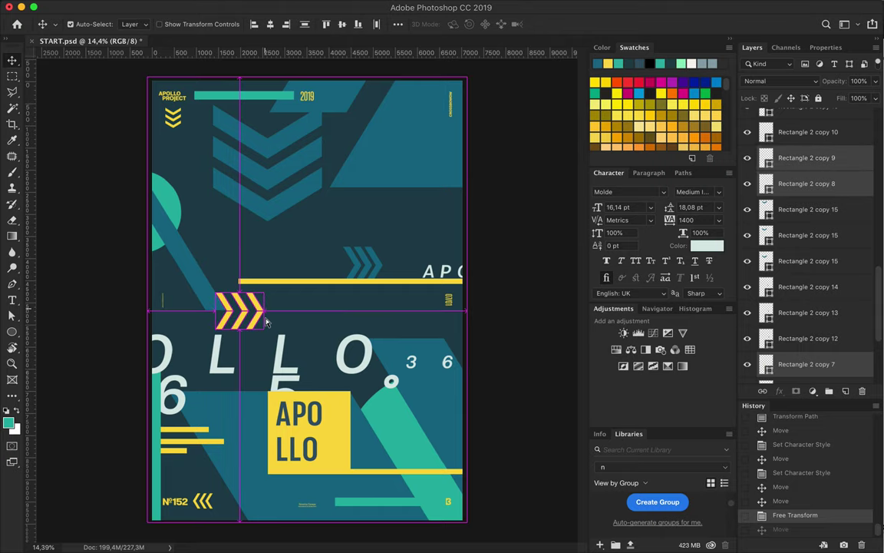
key("ctrl+e")
key("ctrl+t")
left_click_drag(239, 329, 241, 319)
key("Return")
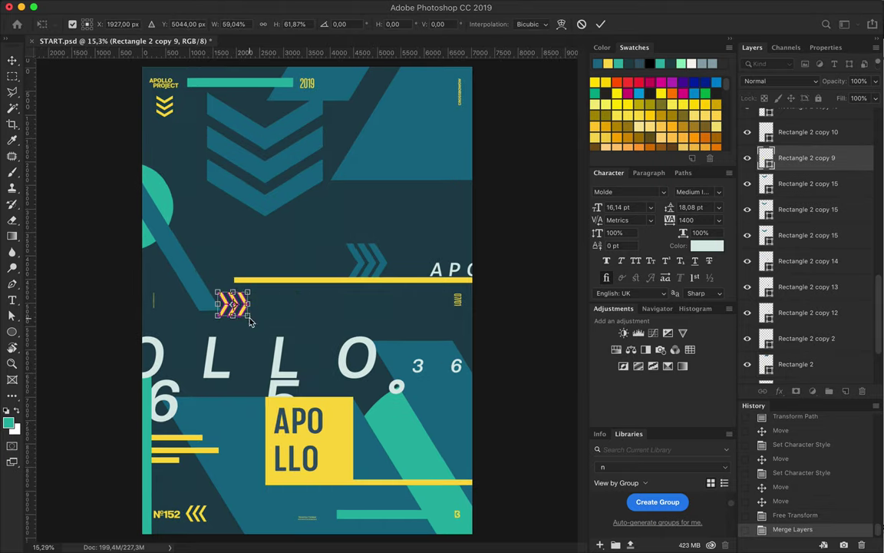
Step: Merge the bottom-left chevron layers into one layer
left_click(200, 512, "ctrl")
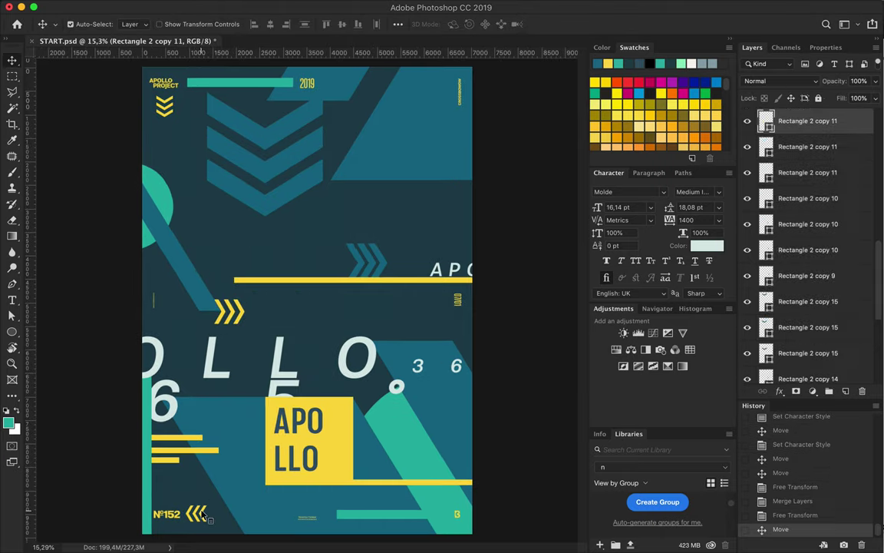
left_click(203, 513, "ctrl+shift")
key("ctrl+e")
scroll(204, 513, "up", 5)
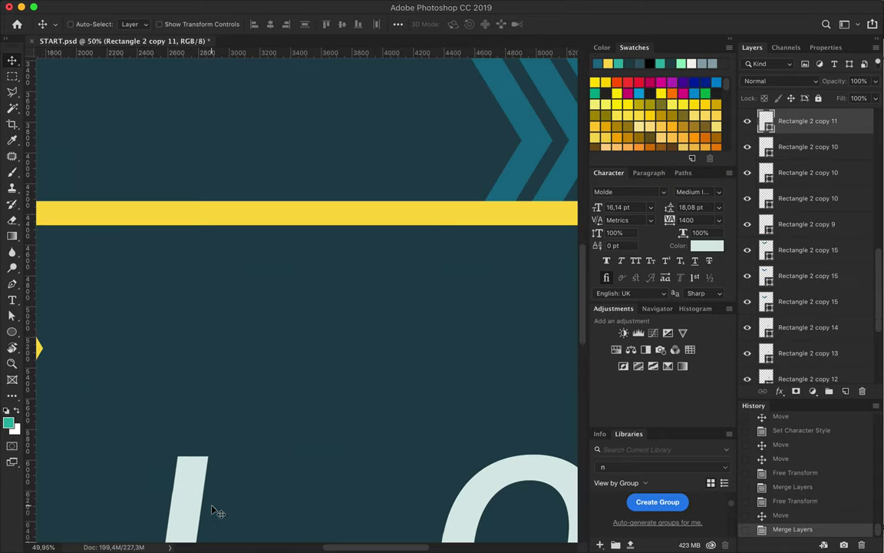
Step: Shrink the merged bottom-left chevrons
key("ctrl+t")
left_click_drag(329, 165, 259, 173)
key("Return")
Step: Change the №152 number to 247
double_click(176, 169)
type("247")
key("ctrl+Return")
Step: Edit the vertical date from 07/01 to 09/04
key("v")
key("ctrl+0")
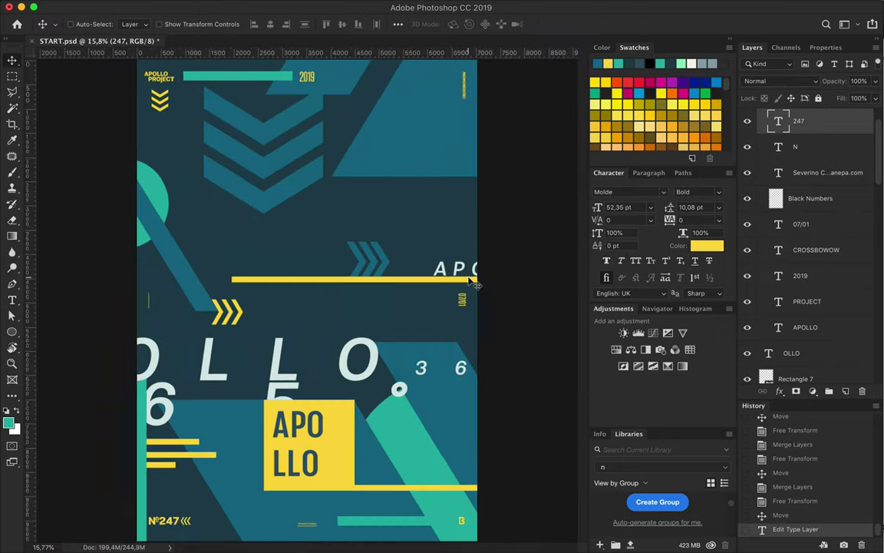
scroll(474, 283, "up", 3)
scroll(389, 299, "up", 3)
double_click(422, 311)
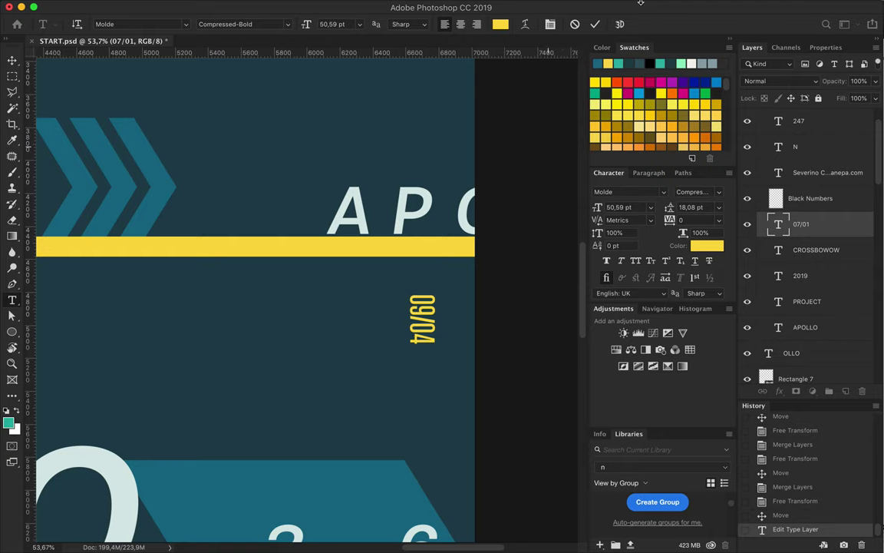
key("ctrl+Return")
key("v")
Step: Save the poster and fit it in view
key("ctrl+s")
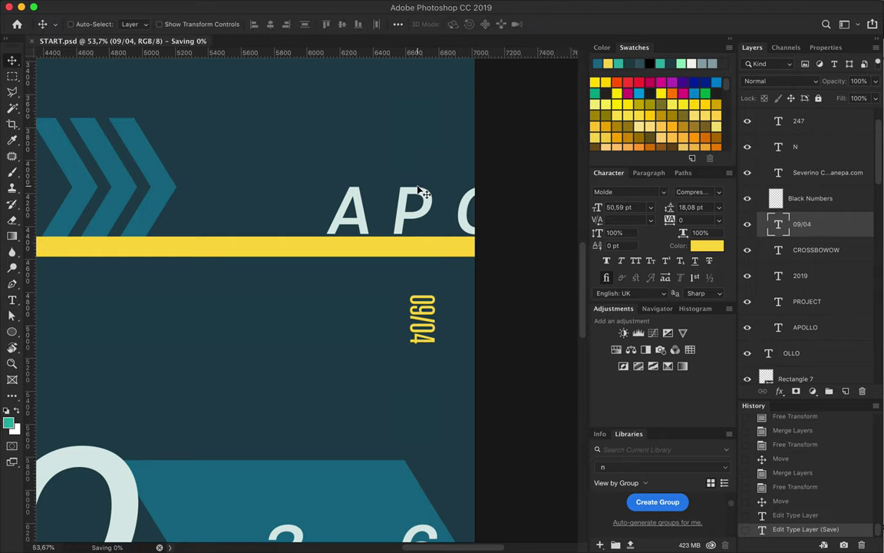
key("ctrl+0")
scroll(359, 172, "up", 3)
scroll(366, 174, "up", 3)
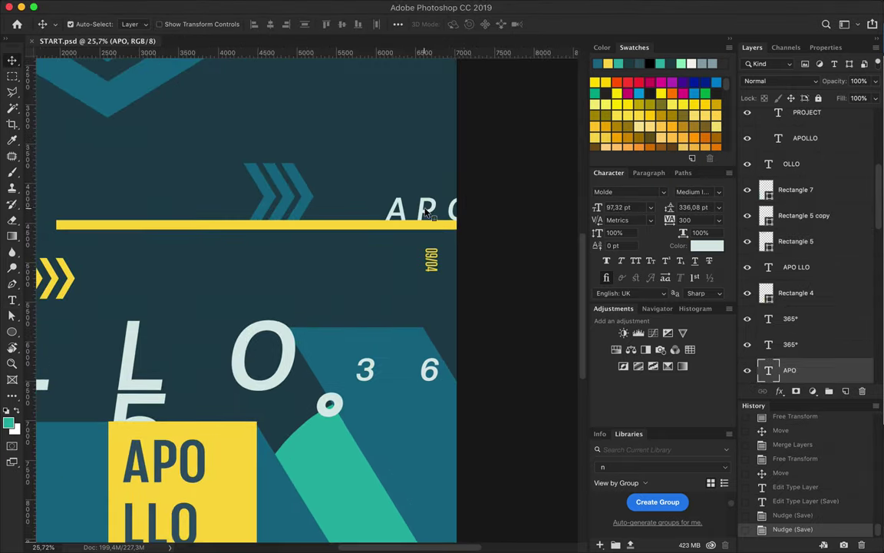
Step: Duplicate the APO text up and to the left of the poster
scroll(426, 192, "up", 1)
left_click_drag(425, 235, 270, 83)
double_click(267, 78)
left_click(501, 24)
key("Return")
key("ctrl+Return")
Step: Colour the copied text dark teal and slide it right so APOLLO shows
left_click(500, 24)
left_click(554, 259)
key("Return")
scroll(448, 100, "up", 2)
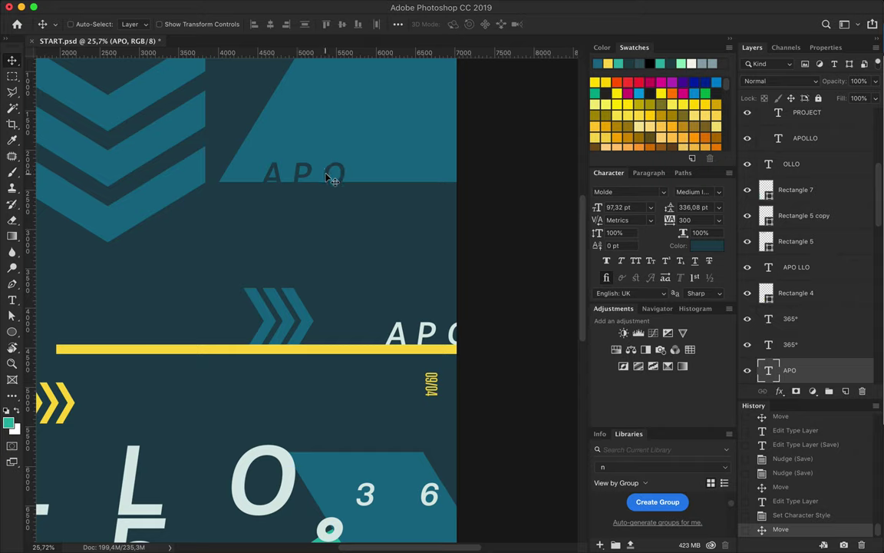
key("t")
left_click_drag(338, 181, 366, 174)
Step: Add an offset, recoloured APOLLO copy and send it to the bottom of the stack
key("v")
left_click(706, 245)
left_click(602, 65)
key("Return")
key("v")
mouse_move(315, 191)
left_mouse_down()
mouse_move(375, 190)
mouse_move(376, 198)
left_mouse_up()
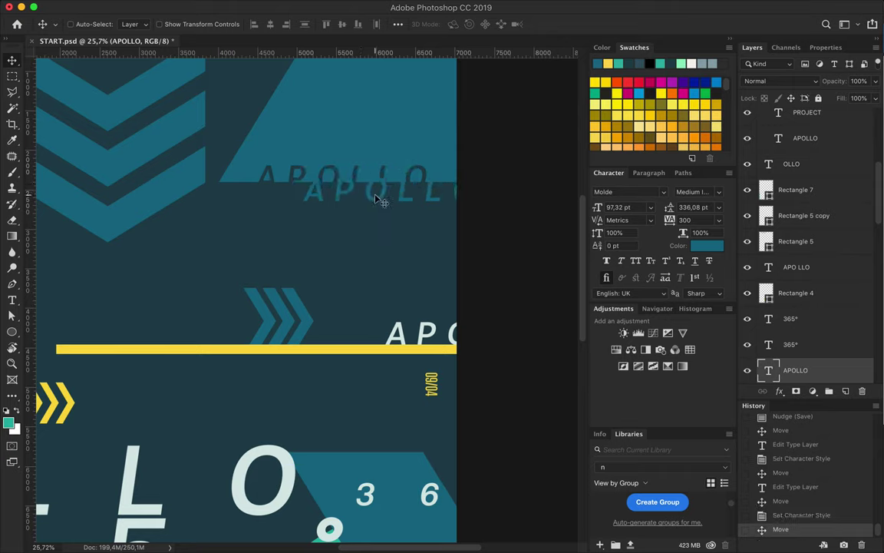
key("ctrl+shift+bracketleft")
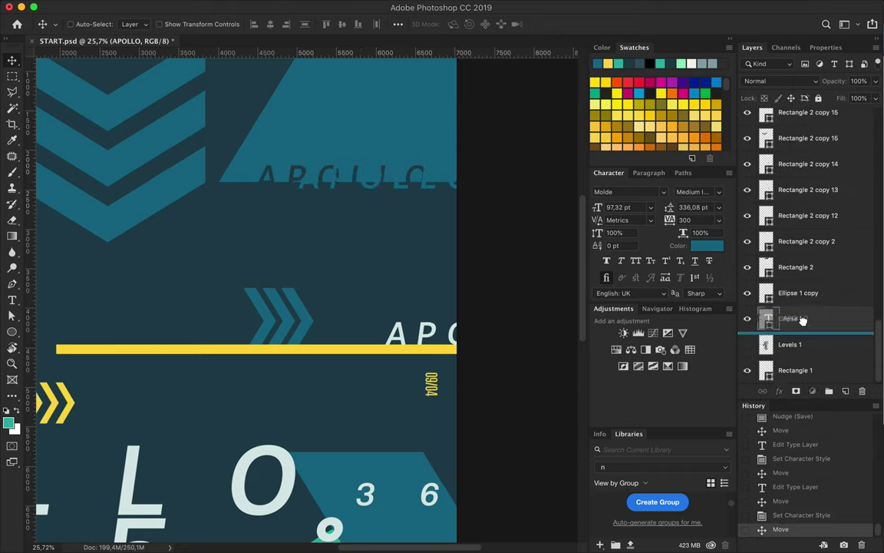
left_click(425, 171, "ctrl")
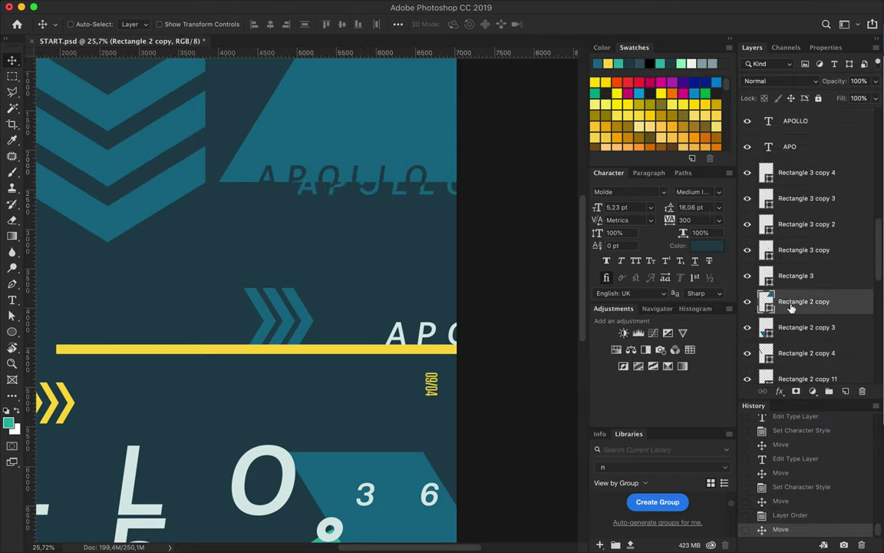
Step: Rasterize one APOLLO copy and delete its lettering outside the diagonal teal shape
left_click(795, 121)
key("BackSpace")
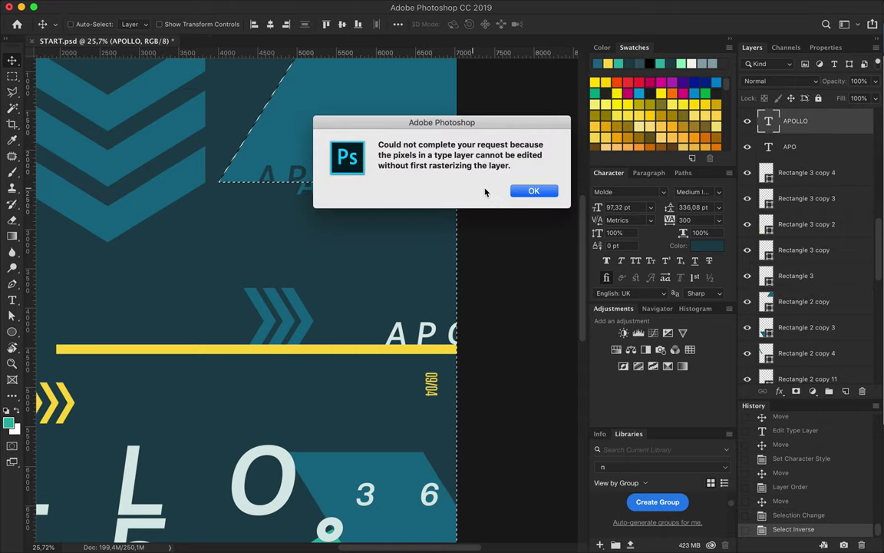
key("Return")
right_click(837, 133)
left_click(715, 328)
key("BackSpace")
key("ctrl+d")
Step: Reposition the other APOLLO text and select the large chevron layers
double_click(385, 191)
mouse_move(385, 191)
left_mouse_down()
mouse_move(354, 189)
mouse_move(365, 161)
left_mouse_up()
scroll(366, 164, "down", 2)
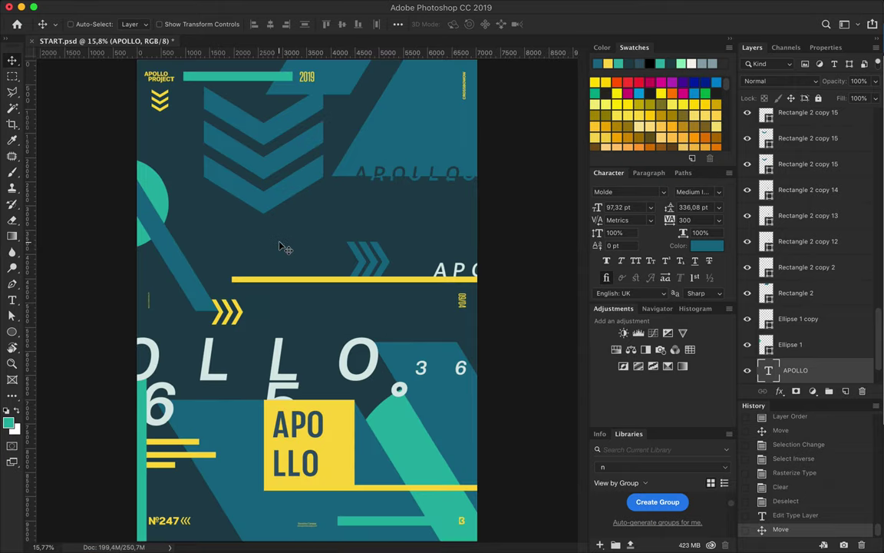
scroll(283, 247, "up", 1)
scroll(253, 163, "down", 1)
left_click(310, 142, "ctrl")
left_click(269, 150, "ctrl+shift")
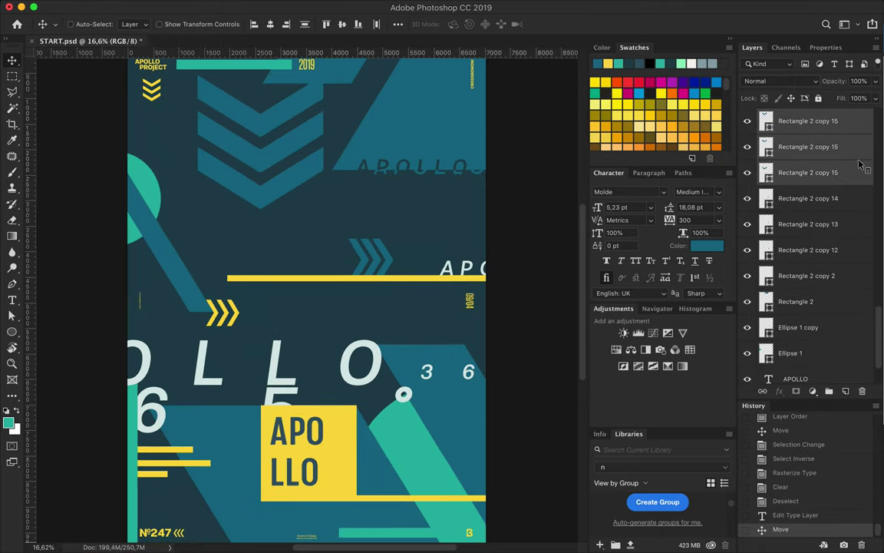
Step: Merge the large chevrons and shift a thin vertical strip of them down
key("ctrl+e")
key("m")
left_click_drag(215, 73, 218, 209)
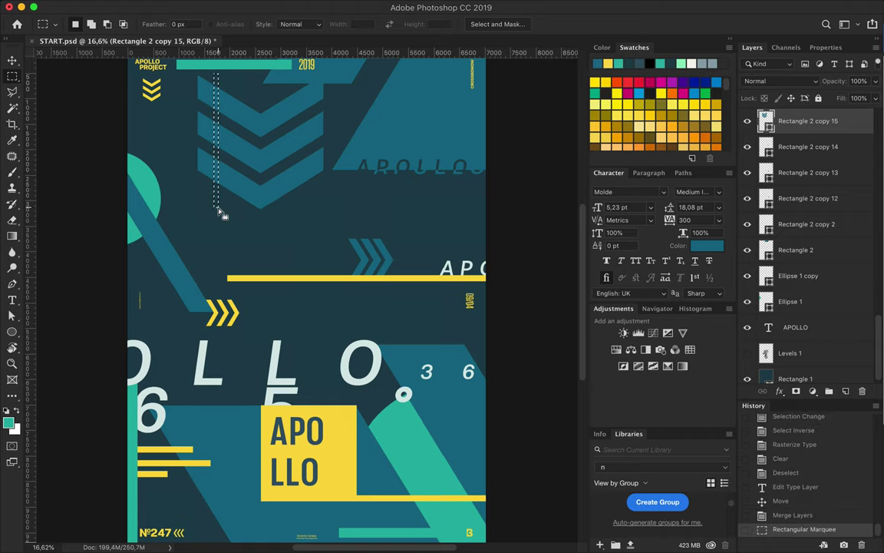
key("v")
left_click_drag(218, 100, 218, 115)
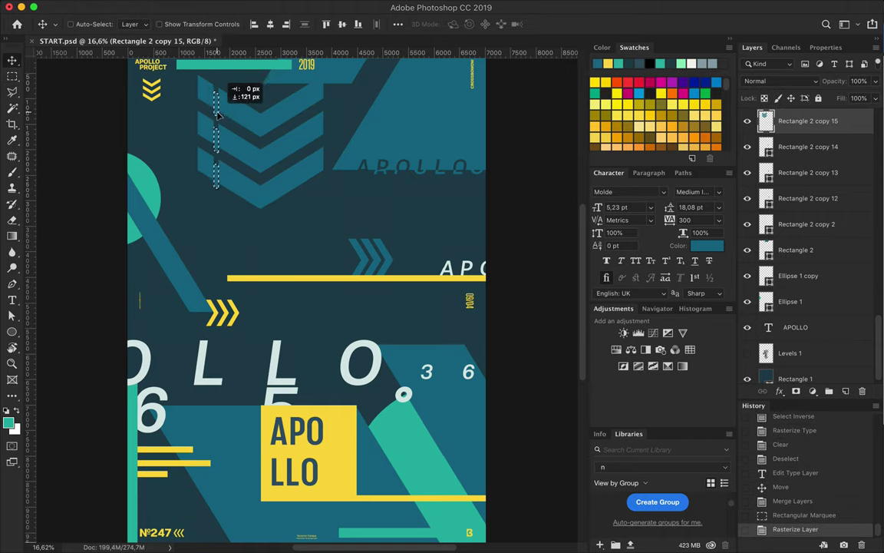
key("m")
key("ctrl+d")
Step: Cut a second thin strip onto its own layer and move it down
mouse_move(219, 79)
left_mouse_down()
mouse_move(224, 204)
mouse_move(227, 80)
left_mouse_up()
left_click(222, 204)
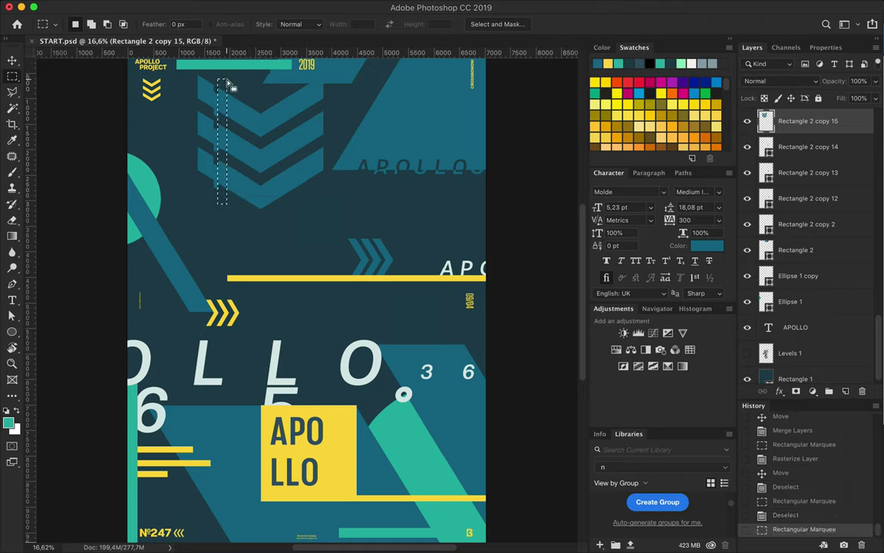
key("ctrl+x")
key("ctrl+v")
key("v")
mouse_move(227, 85)
left_mouse_down()
mouse_move(224, 206)
mouse_move(224, 191)
left_mouse_up()
Step: Select a thin part of the pasted strip, then reposition a lower-left yellow bar
key("m")
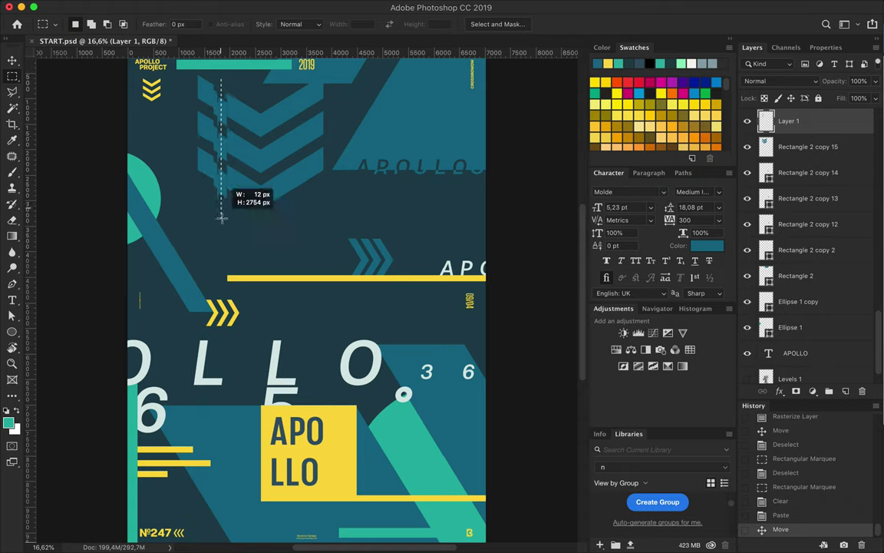
left_click_drag(224, 80, 225, 191)
key("v")
key("ctrl+d")
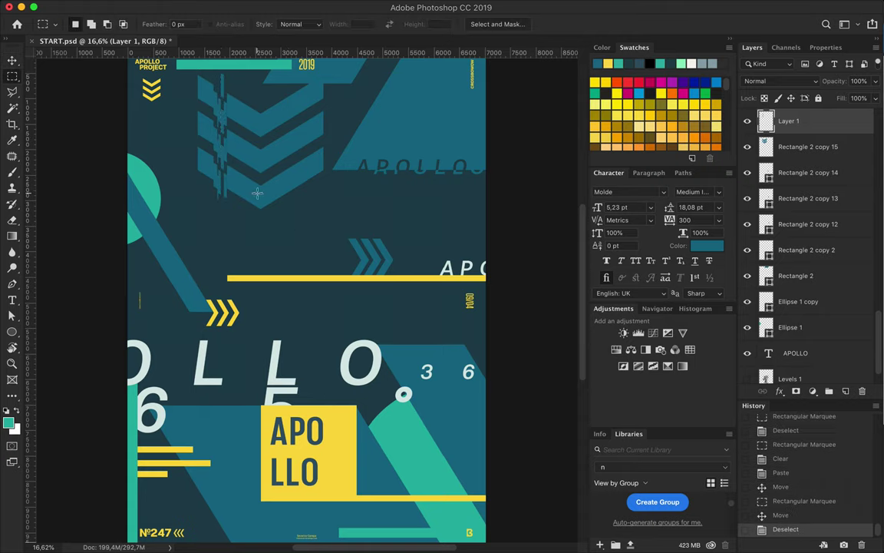
scroll(253, 177, "up", 2)
scroll(281, 165, "up", 2)
scroll(281, 165, "down", 5)
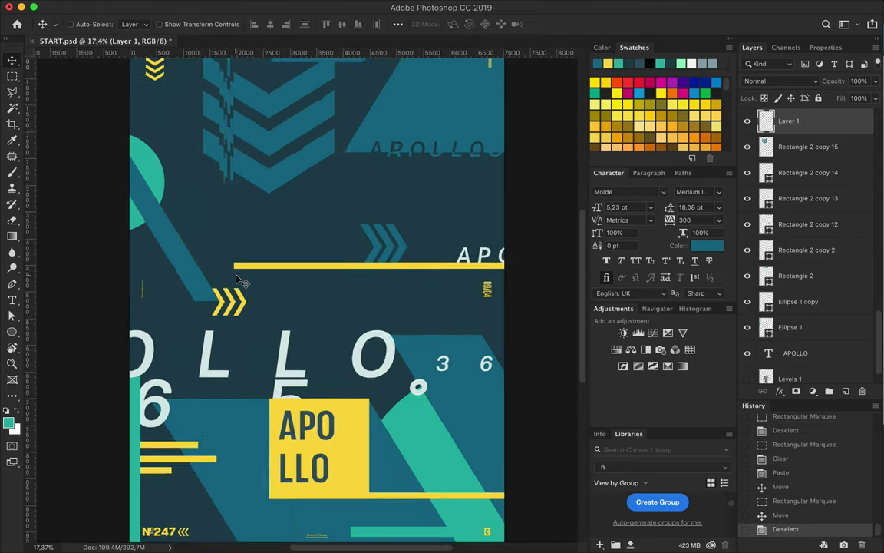
mouse_move(169, 243)
left_mouse_down()
mouse_move(179, 261)
mouse_move(143, 268)
mouse_move(209, 258)
mouse_move(206, 270)
mouse_move(154, 270)
mouse_move(209, 292)
mouse_move(231, 273)
left_mouse_up()
Step: Nudge the yellow bar up slightly and bring the poster's left edge into view
key("Up")
key("Up")
key("Up")
scroll(134, 294, "up", 3)
left_click_drag(128, 287, 305, 315)
scroll(321, 290, "down", 4)
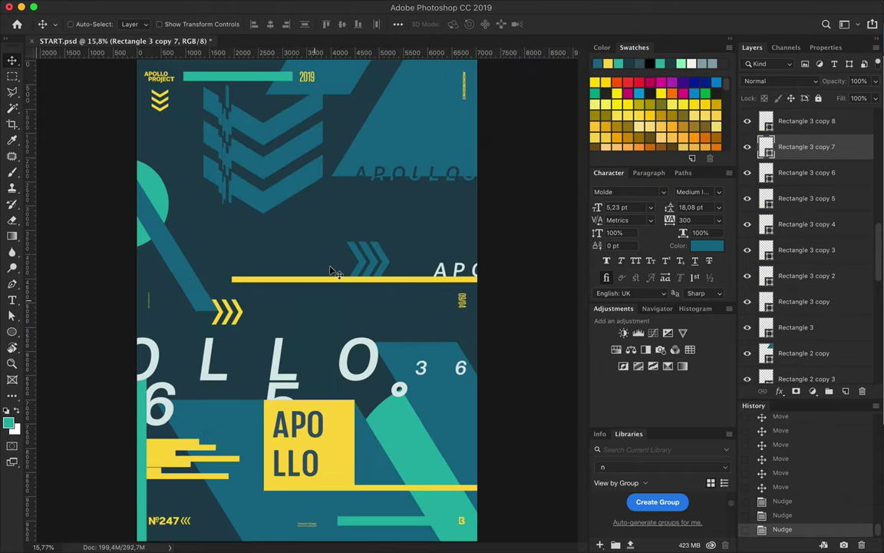
scroll(255, 414, "up", 4)
scroll(253, 442, "up", 3)
scroll(251, 446, "up", 3)
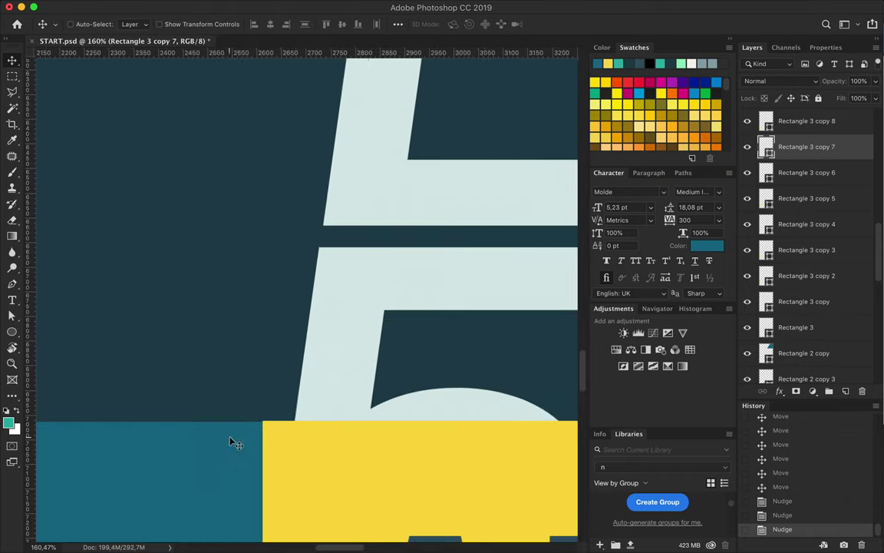
scroll(233, 442, "up", 3)
left_click(244, 464)
scroll(247, 463, "down", 10)
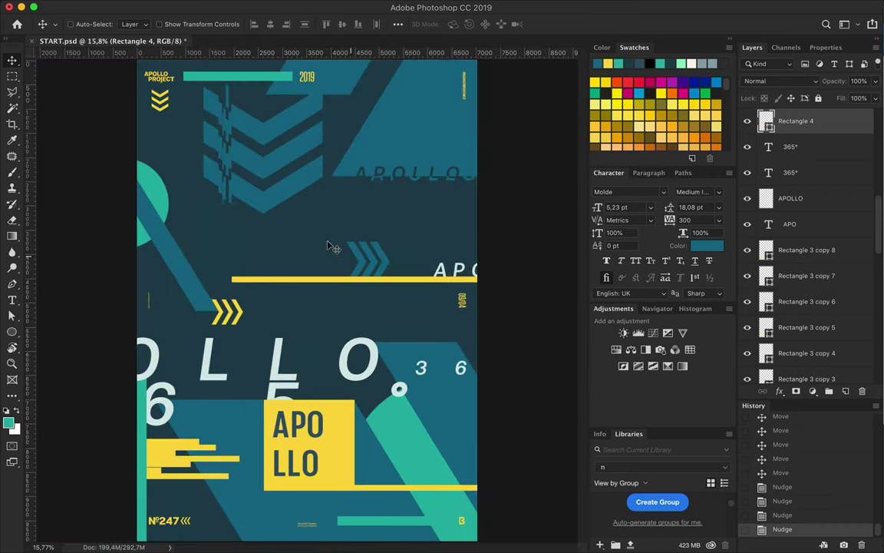
Step: Reposition a yellow bar, then place copies of the yellow bar slice and the teal rectangle
left_click(157, 241, "ctrl")
left_click_drag(158, 242, 222, 250)
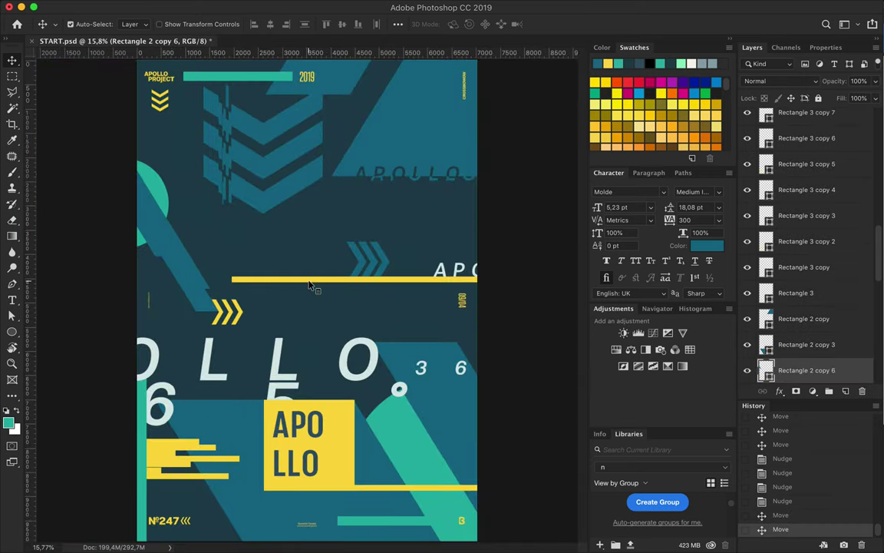
left_click_drag(311, 285, 365, 278)
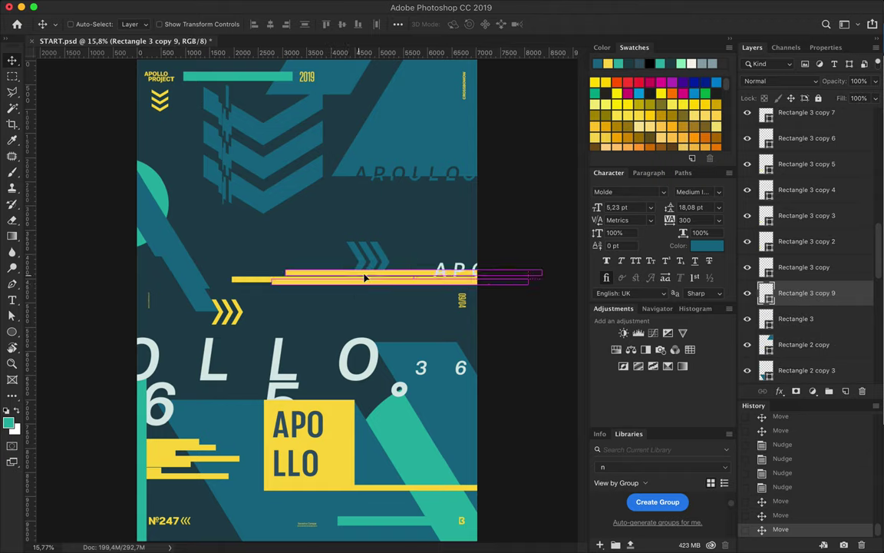
left_click_drag(365, 278, 361, 292)
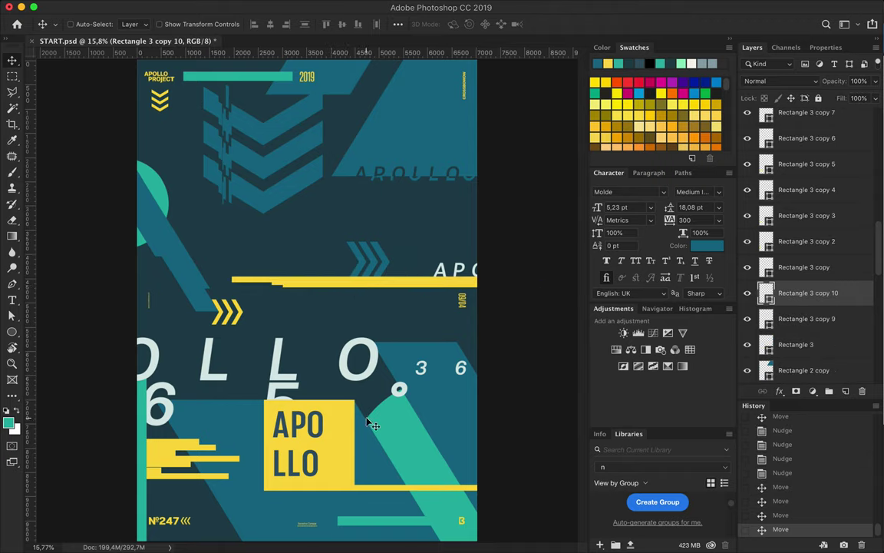
left_click_drag(225, 411, 284, 522)
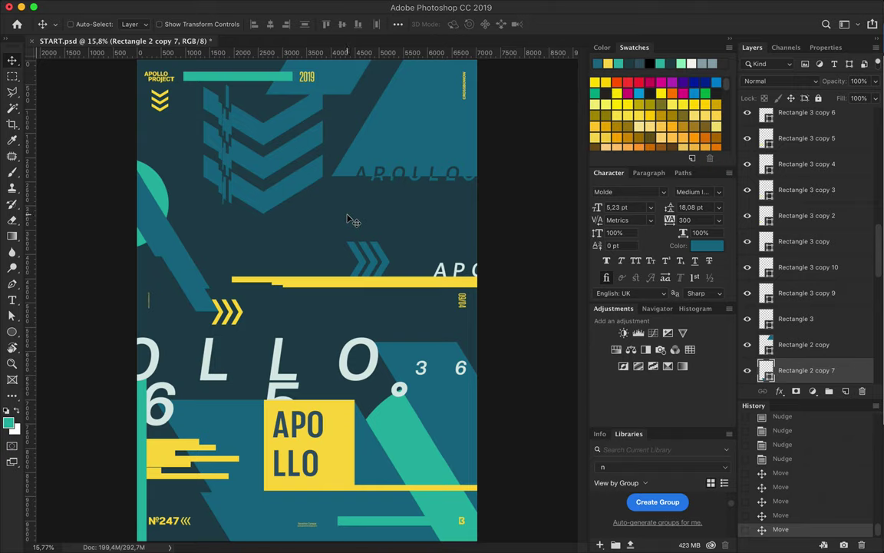
Step: With the Pen set to no fill, draw a path from the top-left edge, below the chevrons, to the right edge
key("p")
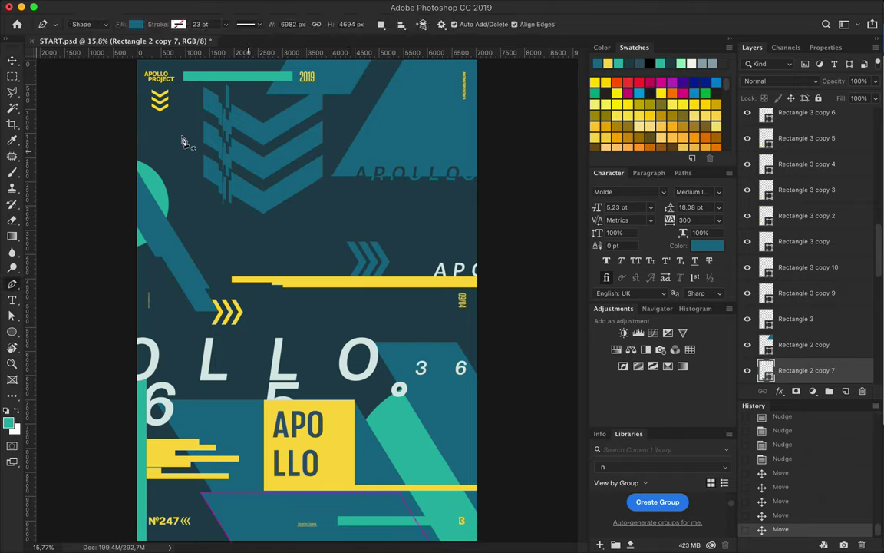
left_click(136, 24)
left_click(77, 75)
left_click(331, 191)
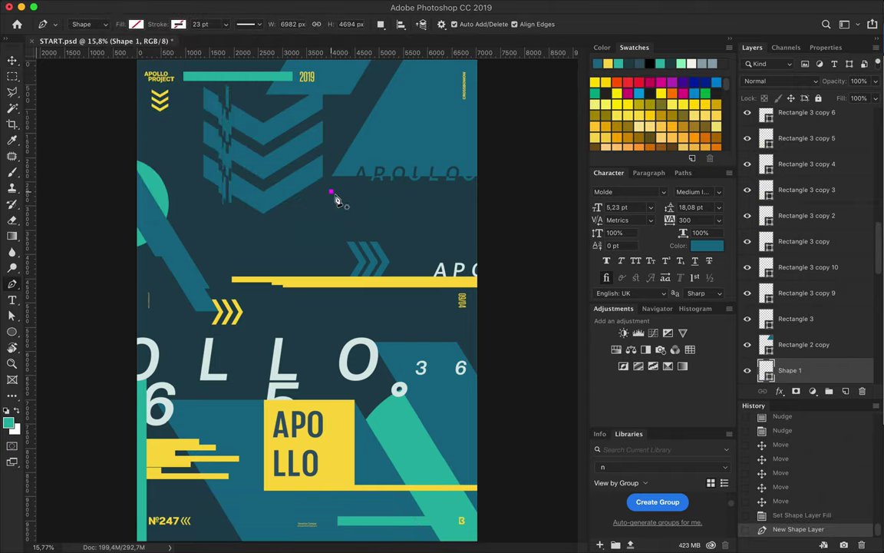
key("ctrl+z")
key("ctrl+z")
left_click(133, 103)
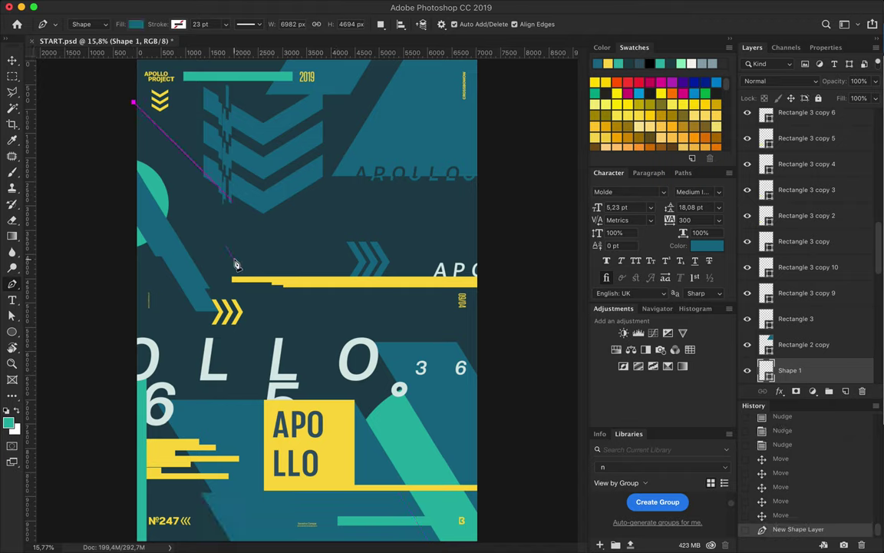
left_click(235, 263)
left_click(499, 263)
Step: Style the path with no fill and a 2 pt teal stroke
key("a")
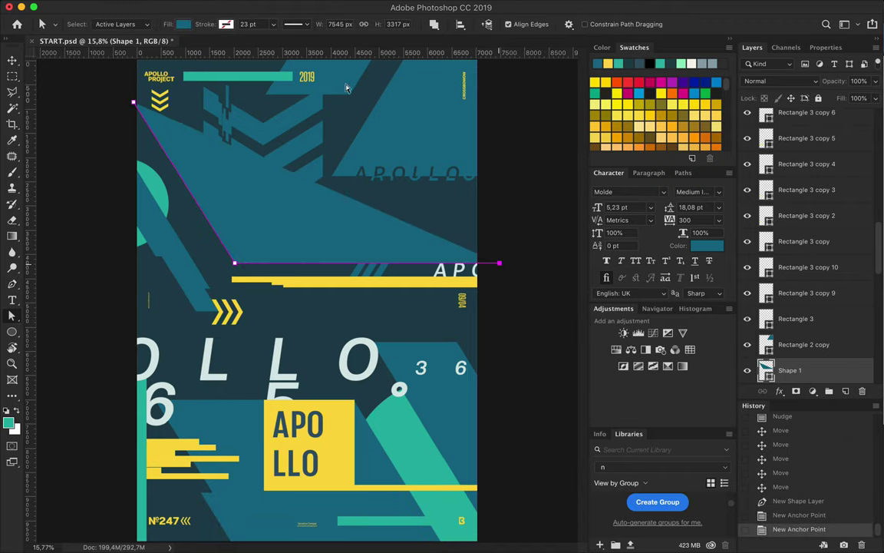
left_click(183, 24)
left_click(131, 50)
left_click(226, 23)
left_click(153, 89)
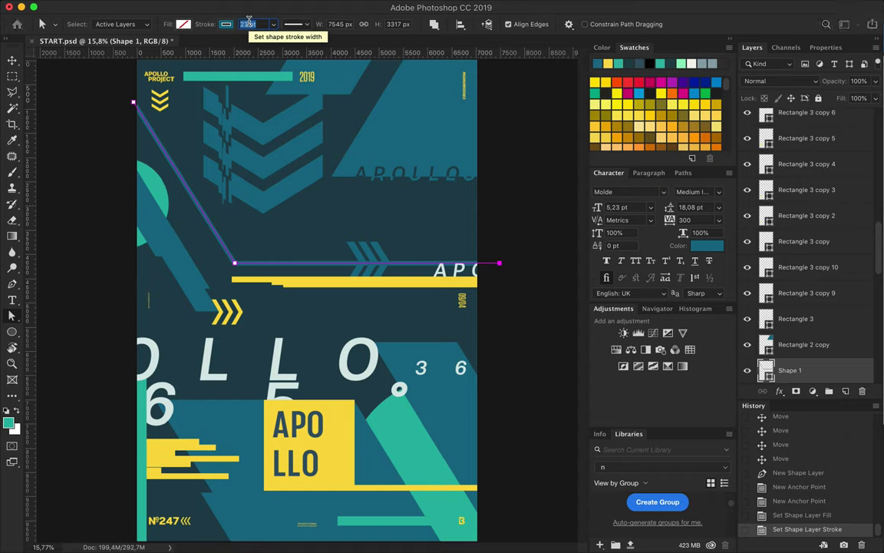
double_click(245, 24)
type("2")
key("Return")
key("v")
Step: Add the parallel return edge and close the first outline at its top-left start
key("p")
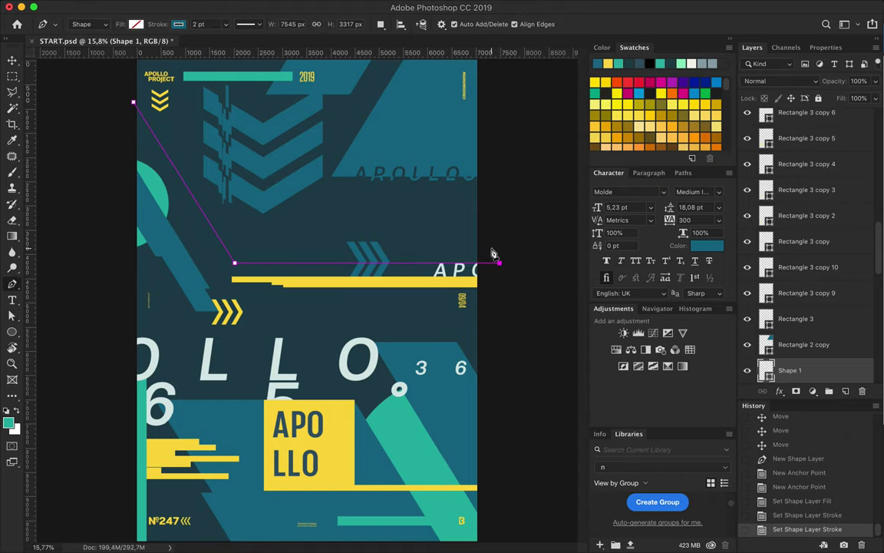
left_click(490, 237)
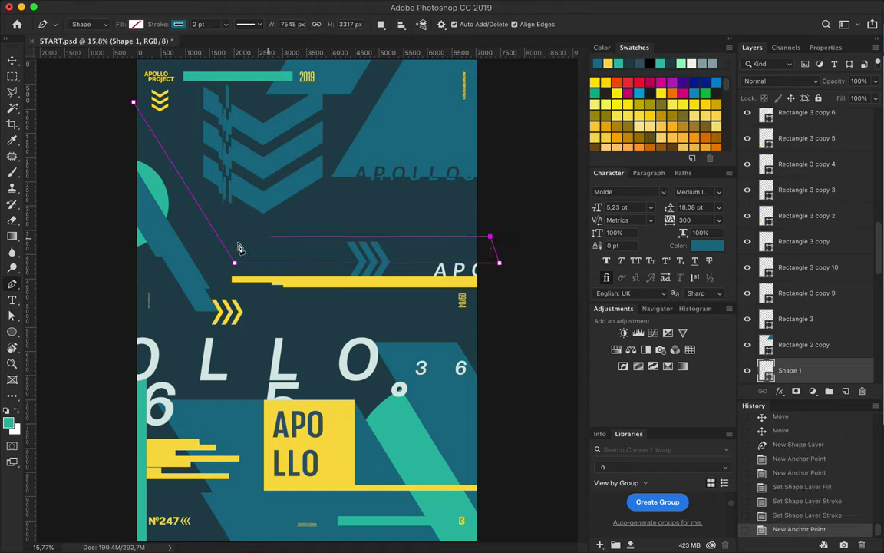
left_click(133, 101)
key("a")
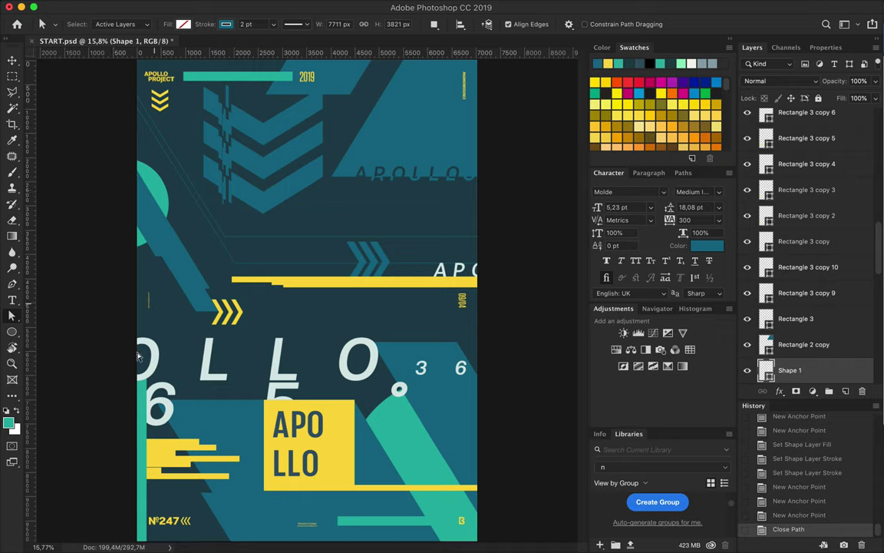
Step: Draw a second closed angled outline from the left edge across to the right edge
key("p")
left_click(127, 347)
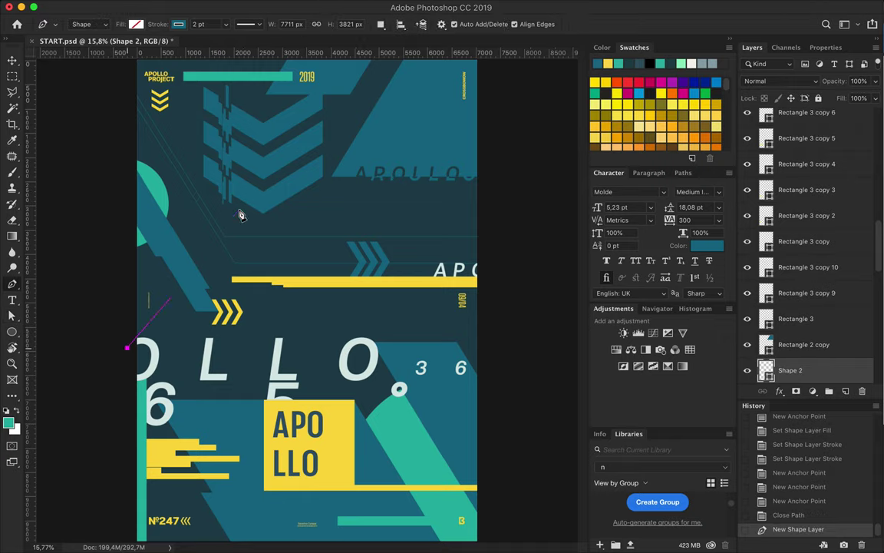
left_click(244, 205)
left_click(503, 207)
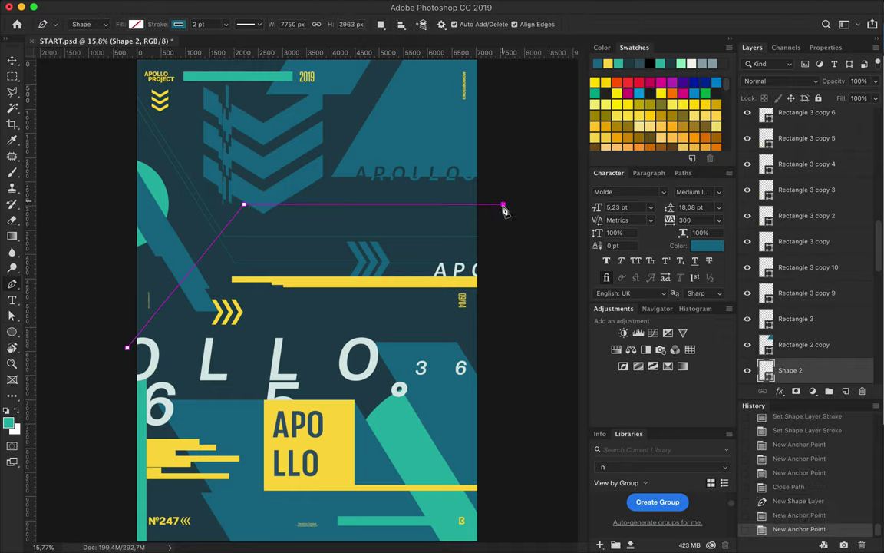
left_click(244, 214)
left_click(127, 347)
key("a")
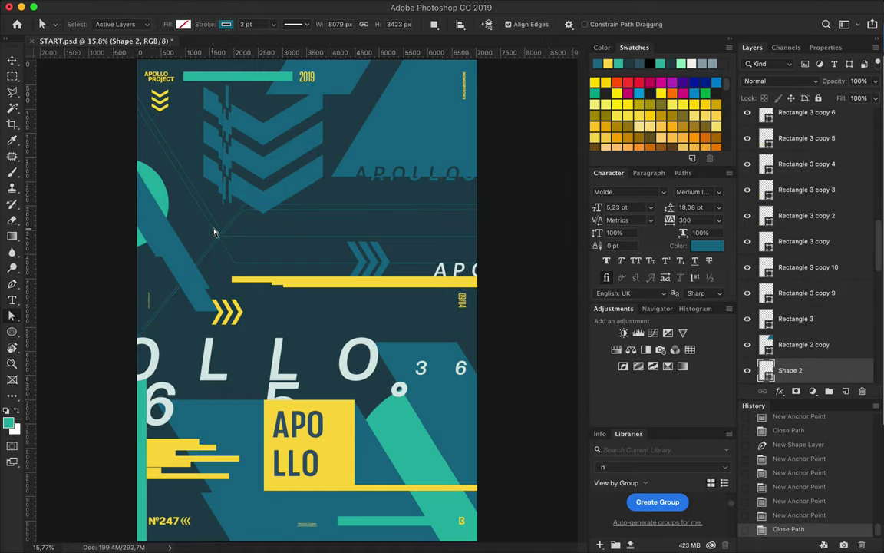
scroll(214, 232, "up", 5)
scroll(241, 142, "down", 4)
Step: Copy the thin yellow bar lower down as a 13 pt yellow outline with no fill
key("v")
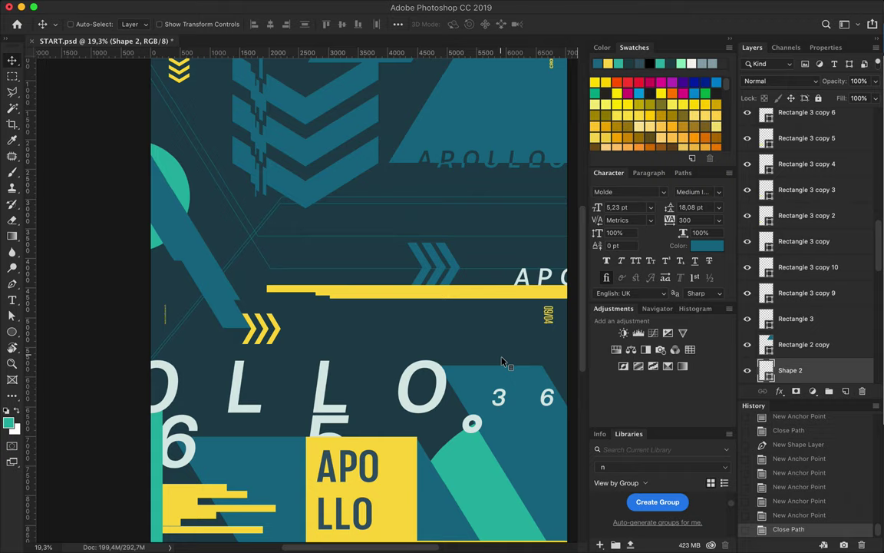
left_click(453, 263, "ctrl")
left_click_drag(453, 263, 453, 339)
key("a")
left_click(183, 24)
left_click(109, 40)
left_click(225, 24)
left_click(207, 157)
scroll(416, 142, "right", 5)
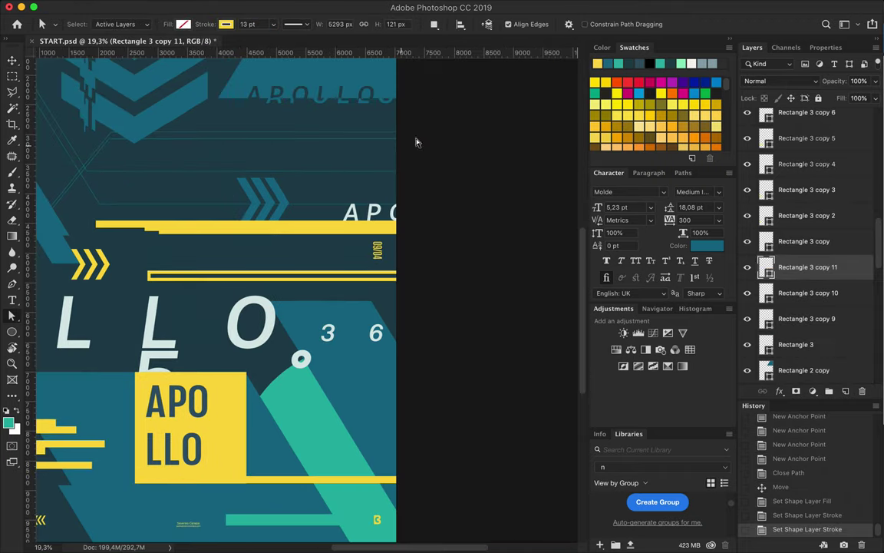
scroll(416, 143, "down", 3)
Step: Copy the teal parallelogram up top and make it a teal outline with no fill
key("v")
left_click(347, 170, "ctrl")
left_click_drag(348, 170, 392, 192)
key("a")
left_click(183, 24)
left_click(131, 49)
left_click(178, 89)
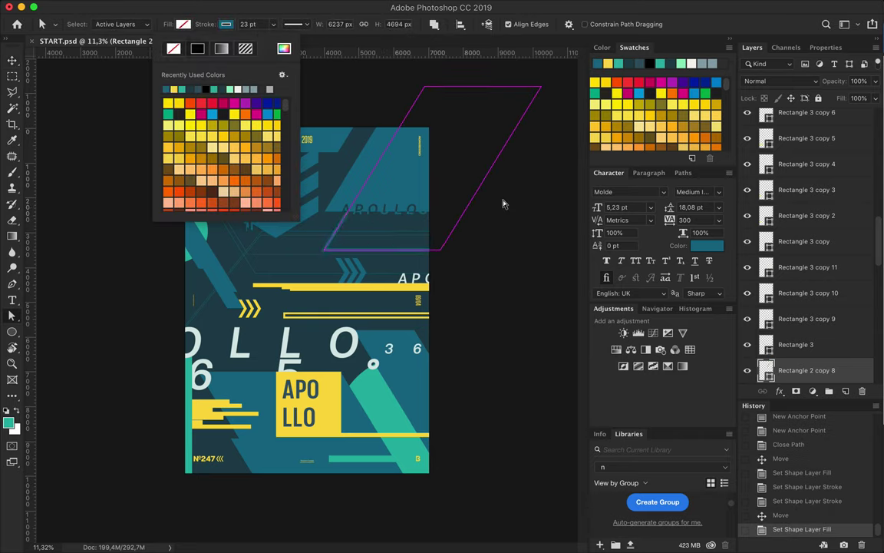
left_click(453, 180)
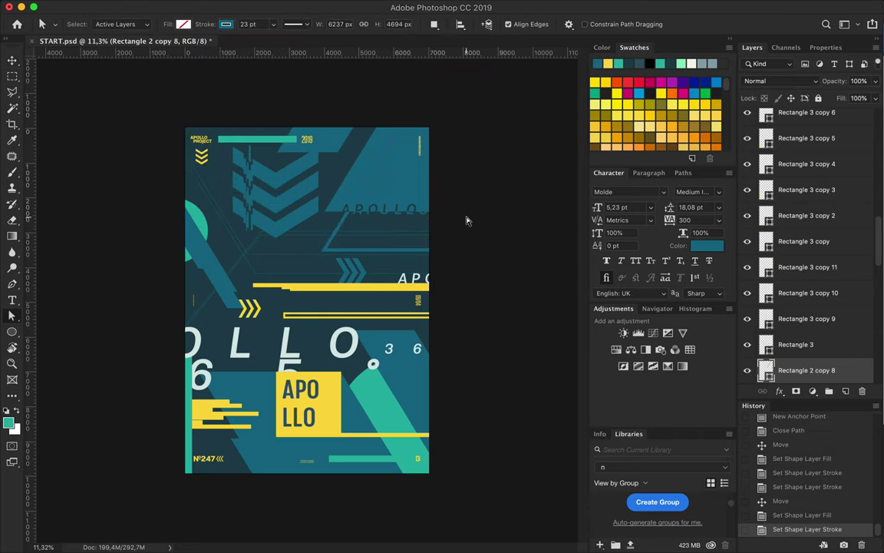
Step: Draw a closed stepped outline around the OLLO letters and give it a thin stroke
key("p")
left_click(170, 364)
left_click(345, 364)
left_click(346, 342)
left_click(157, 336)
left_click(297, 336)
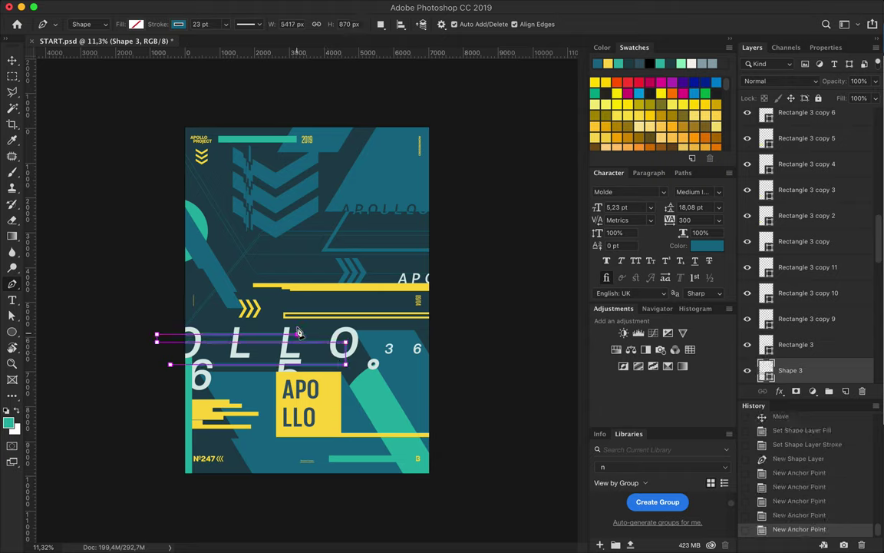
left_click(173, 328)
left_click(174, 297)
left_click(306, 297)
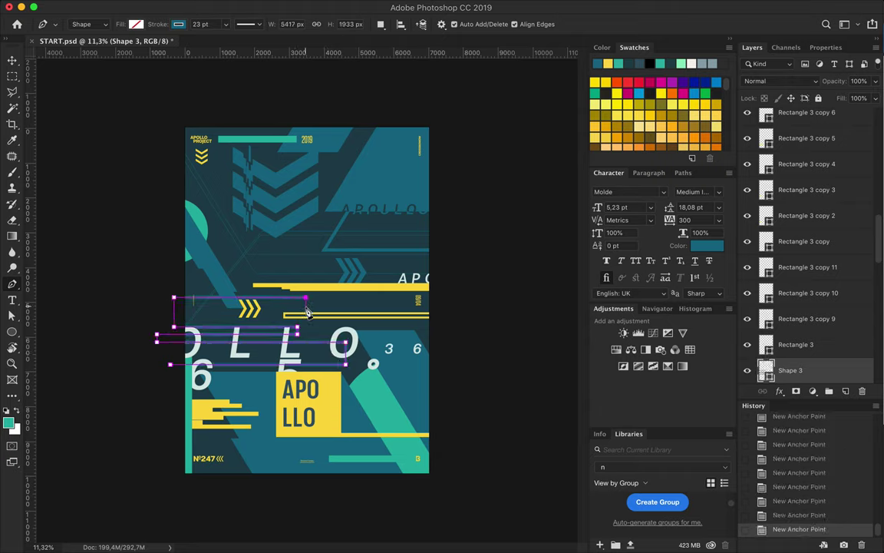
left_click(157, 336)
key("a")
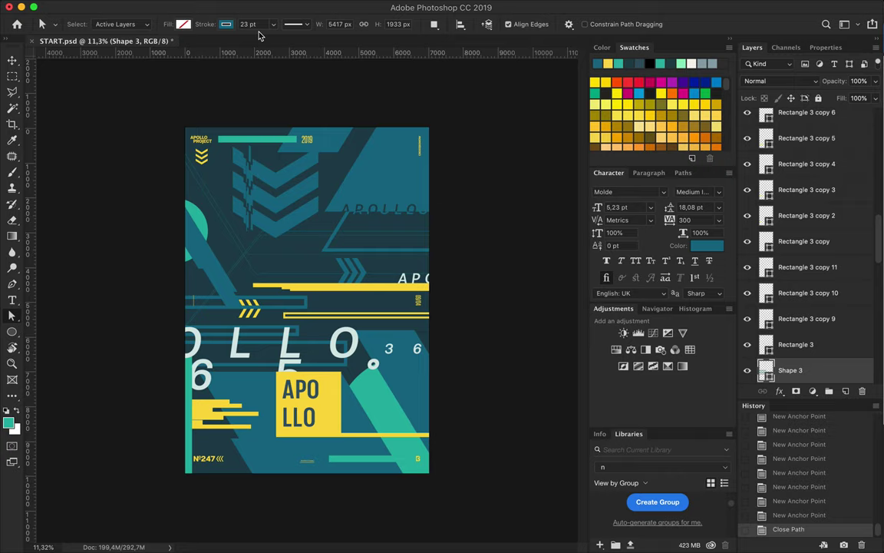
left_click(253, 24)
type("8")
left_click(247, 24)
key("v")
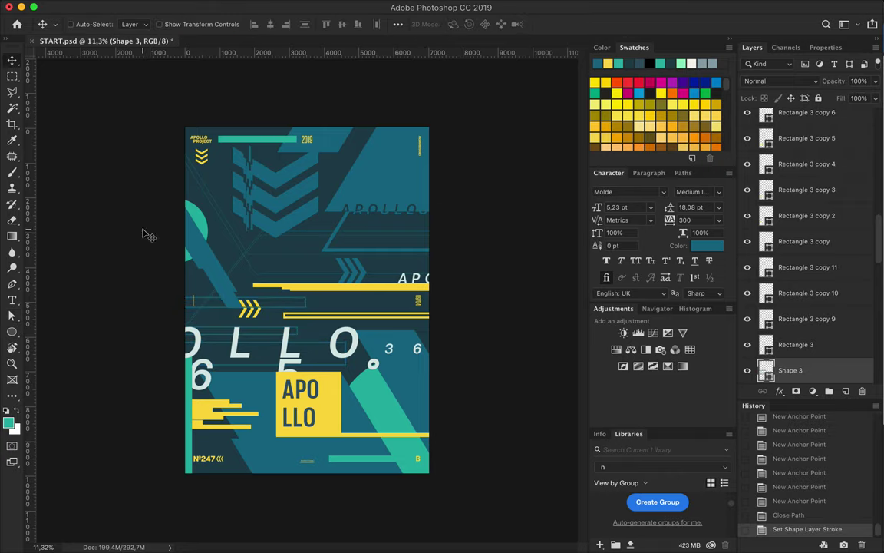
Step: Make an offset copy of the APOLLO box with no fill, a yellow stroke, and stroke width 6
left_click_drag(307, 406, 299, 416)
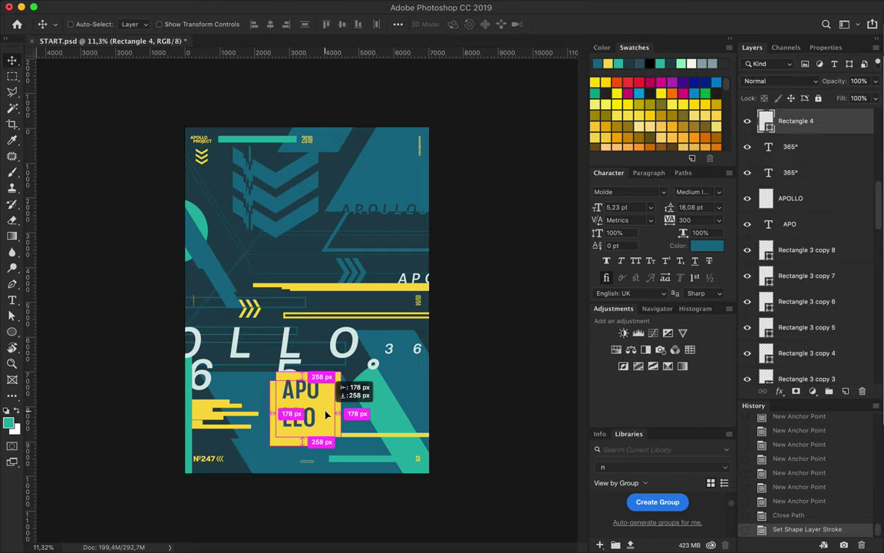
key("a")
left_click(183, 23)
left_click(226, 24)
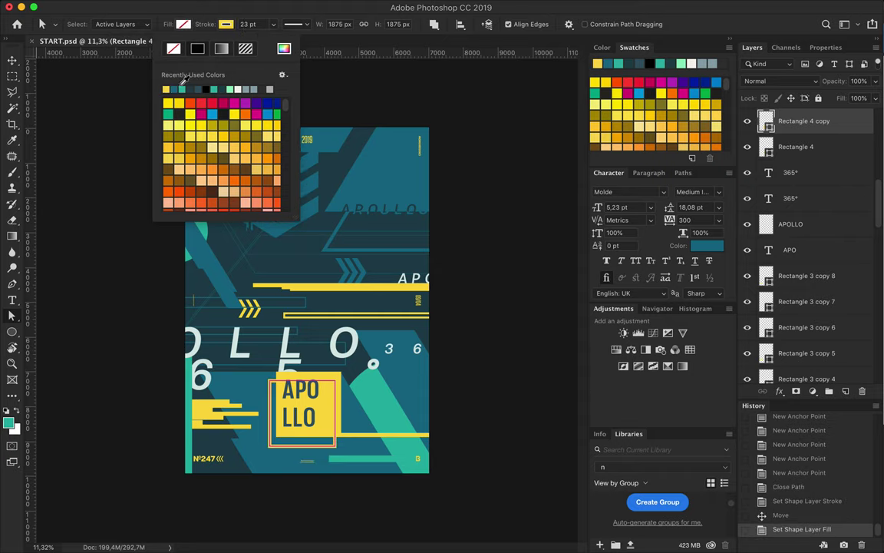
left_click(168, 102)
left_click(262, 24)
type("6")
key("Return")
key("Up")
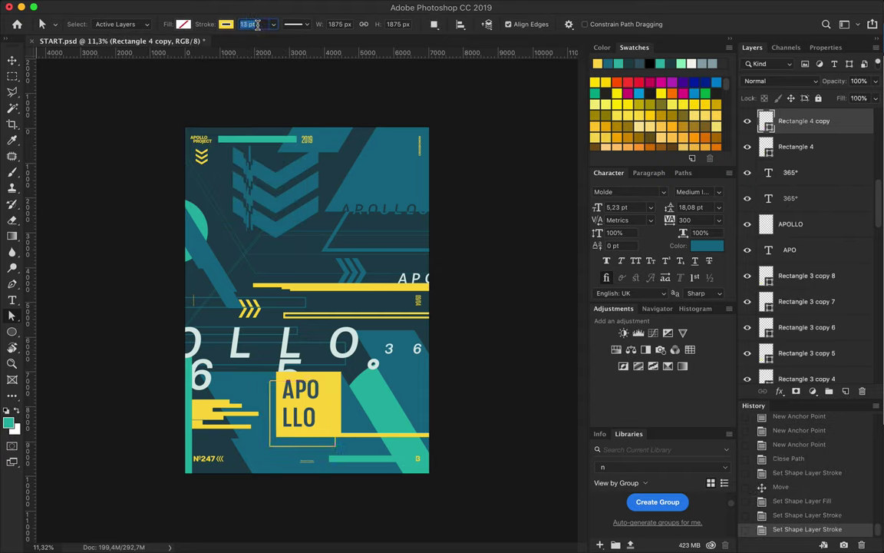
key("v")
Step: Zoom in on the poster and delete the unwanted shape layer
key("ctrl+plus")
scroll(285, 239, "down", 2)
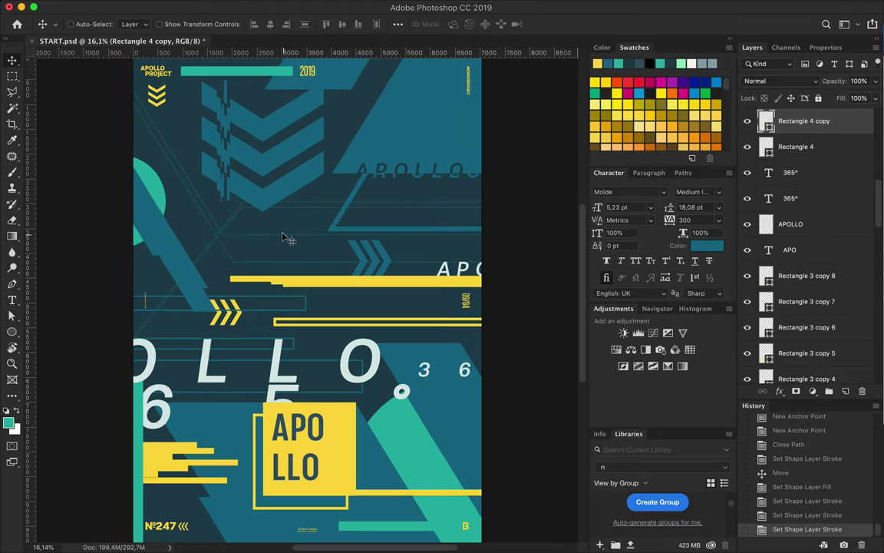
left_click(274, 192)
key("Delete")
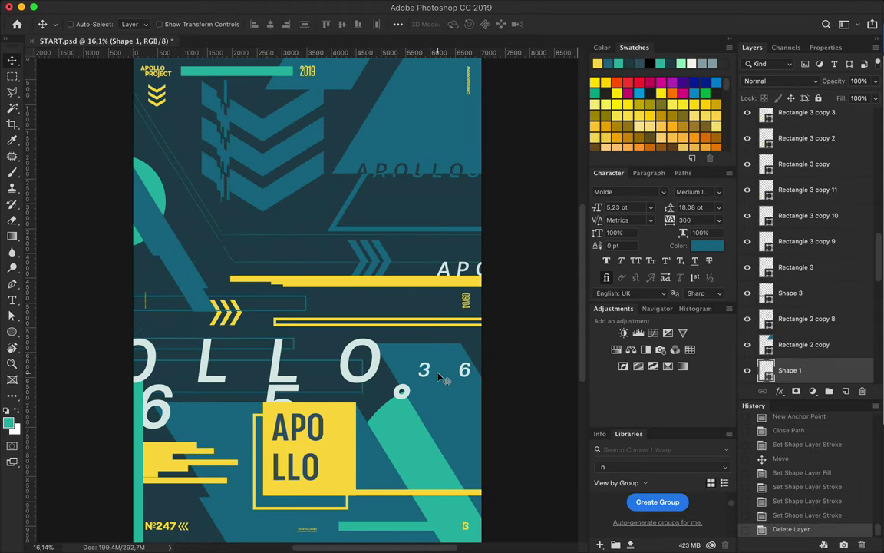
Step: Save the finished poster to START.psd with Ctrl+S
scroll(507, 347, "down", 1)
scroll(507, 347, "down", 1)
key("ctrl+s")
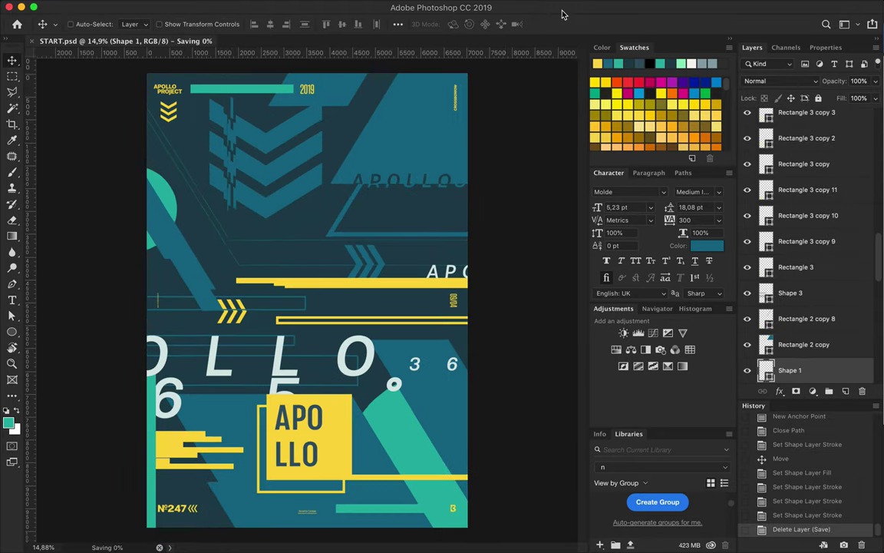